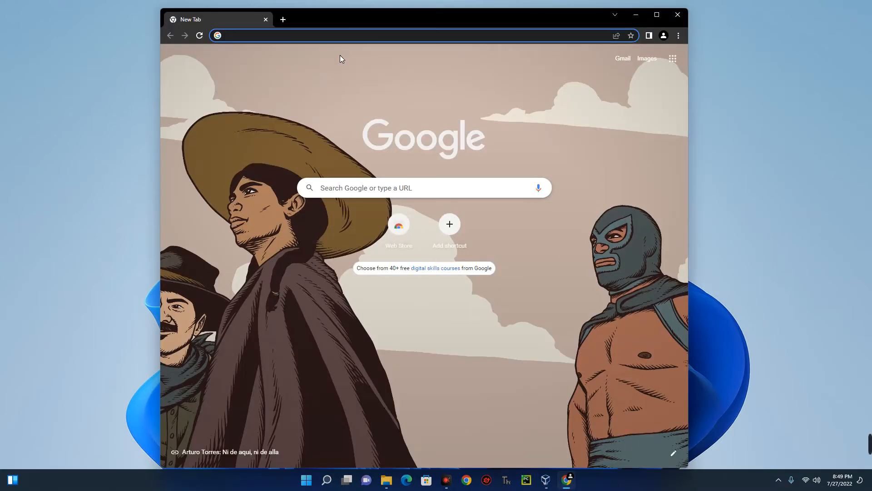
Search the web for "virtual box" and open the official virtualbox.org homepage.
{"action": "type", "text": "virtu"}
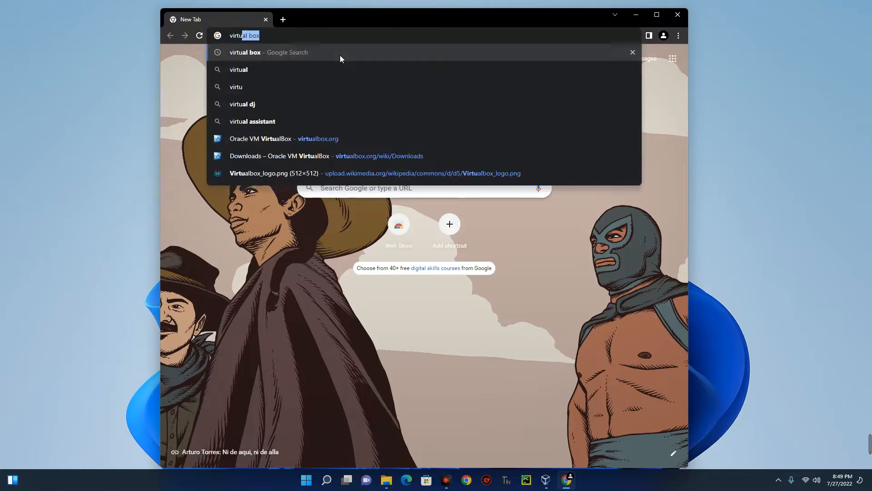
{"action": "type", "text": "al box"}
{"action": "key", "text": "Return"}
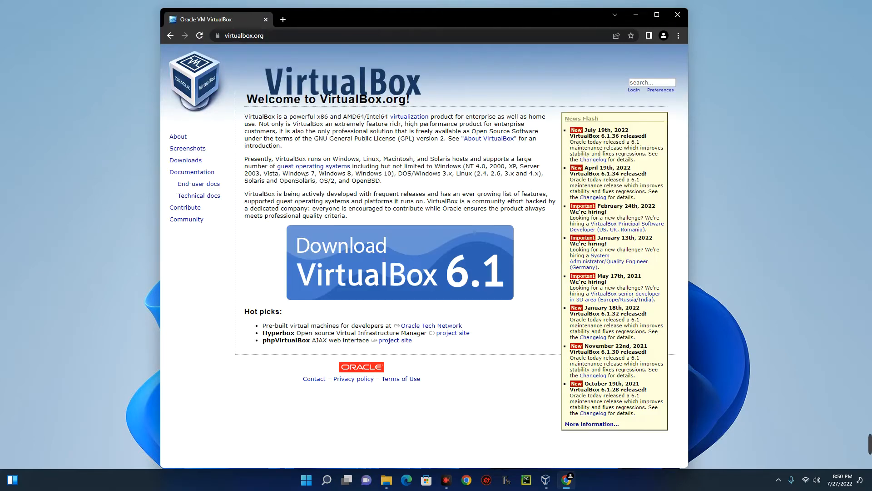
Choose the Windows hosts package of VirtualBox 6.1.36 on the site's Downloads page and close the browser.
{"action": "left_click", "coordinate": [189, 162]}
{"action": "left_click", "coordinate": [291, 220]}
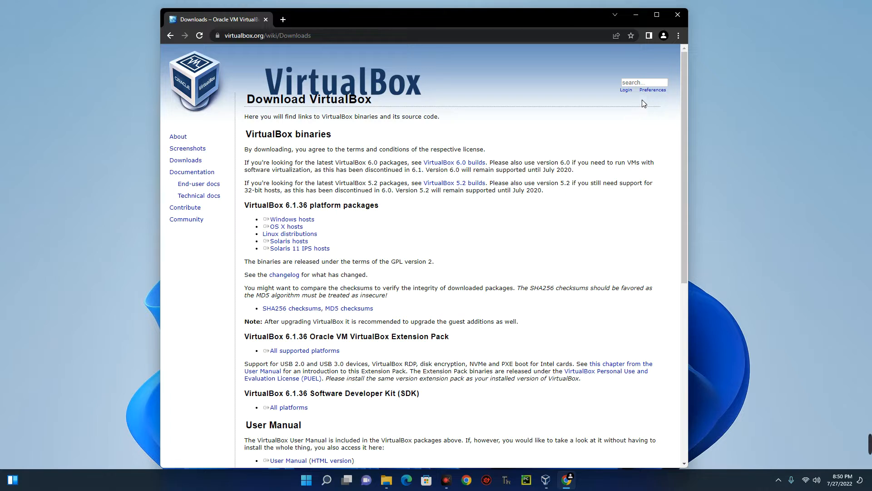
{"action": "left_click", "coordinate": [677, 14]}
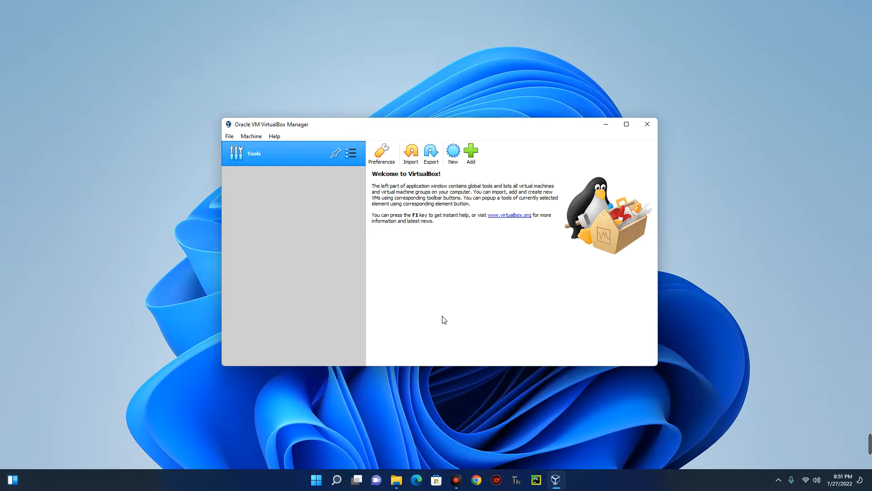
Switch to Chrome, search for "download ubuntu" and open the Download Ubuntu Desktop page on ubuntu.com.
{"action": "left_click", "coordinate": [476, 479]}
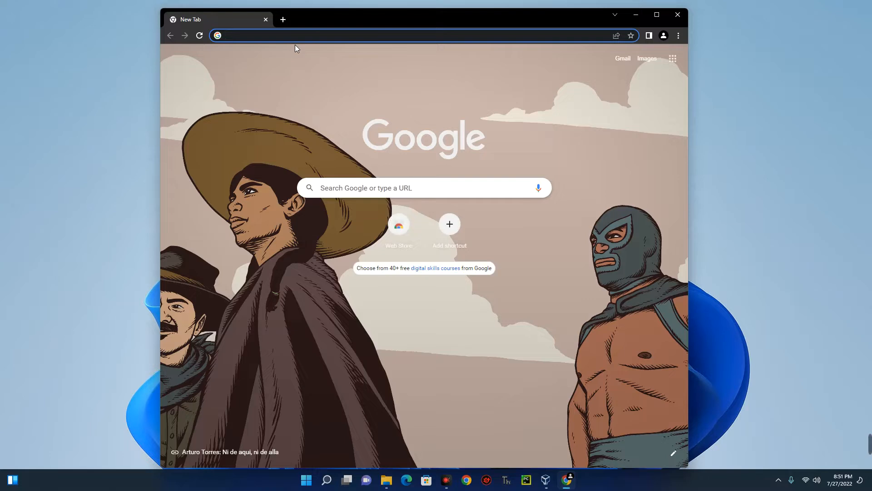
{"action": "type", "text": "download"}
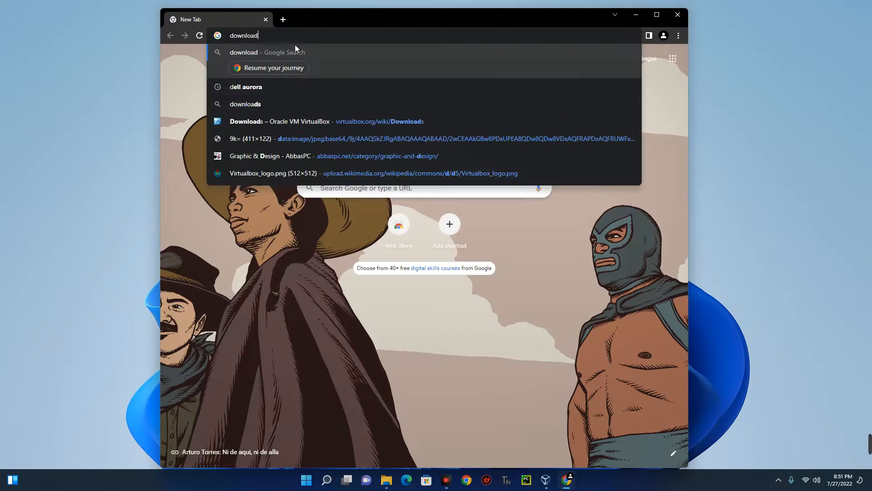
{"action": "type", "text": " ubuntu"}
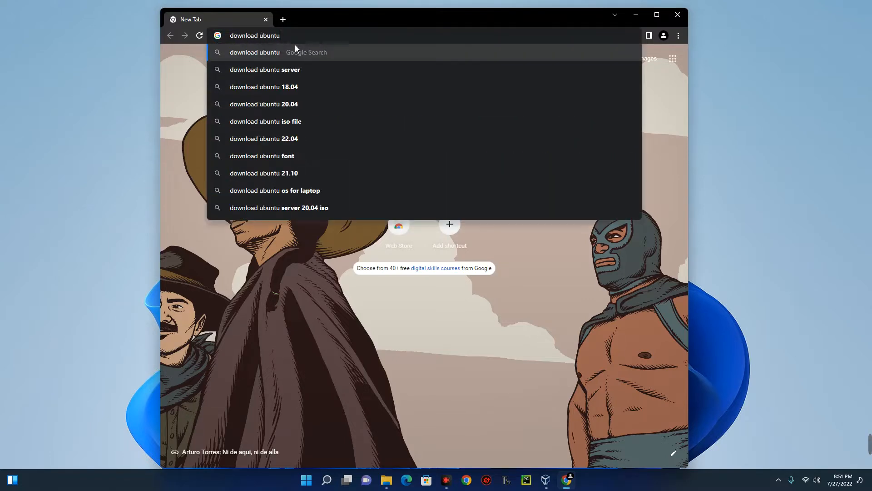
{"action": "key", "text": "Return"}
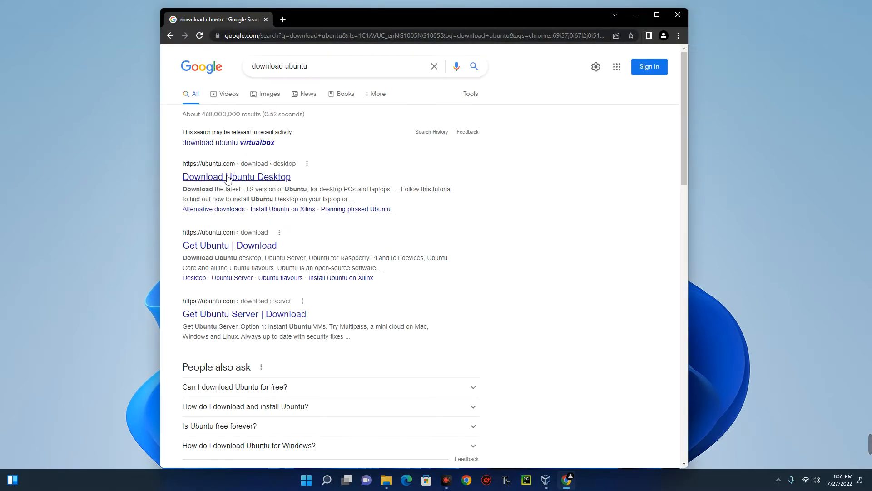
{"action": "left_click", "coordinate": [245, 178]}
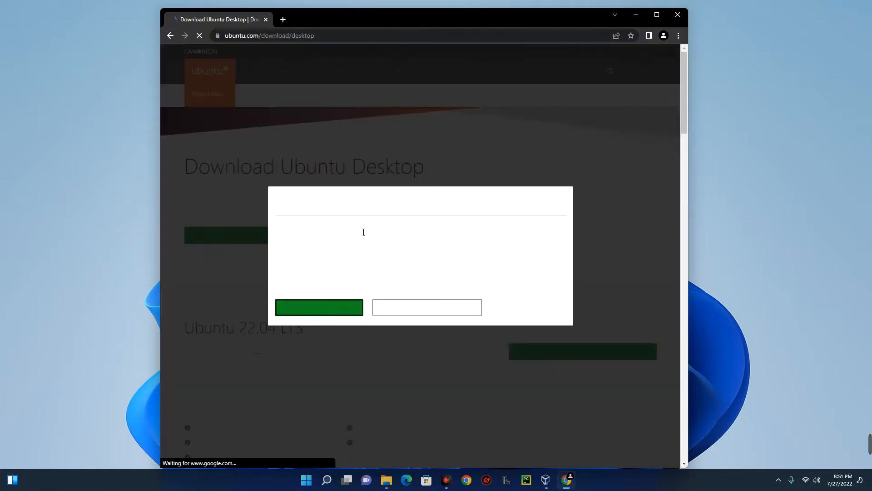
Accept the cookie notice and start downloading the Ubuntu 22.04 LTS desktop image.
{"action": "left_click", "coordinate": [323, 311]}
{"action": "scroll", "coordinate": [332, 306], "scroll_direction": "down", "scroll_amount": 3}
{"action": "mouse_move", "coordinate": [495, 177]}
{"action": "left_mouse_down"}
{"action": "mouse_move", "coordinate": [646, 300]}
{"action": "mouse_move", "coordinate": [675, 302]}
{"action": "mouse_move", "coordinate": [671, 296]}
{"action": "left_mouse_up"}
{"action": "mouse_move", "coordinate": [164, 158]}
{"action": "left_mouse_down"}
{"action": "mouse_move", "coordinate": [286, 231]}
{"action": "mouse_move", "coordinate": [420, 270]}
{"action": "mouse_move", "coordinate": [484, 355]}
{"action": "mouse_move", "coordinate": [500, 357]}
{"action": "mouse_move", "coordinate": [495, 348]}
{"action": "left_mouse_up"}
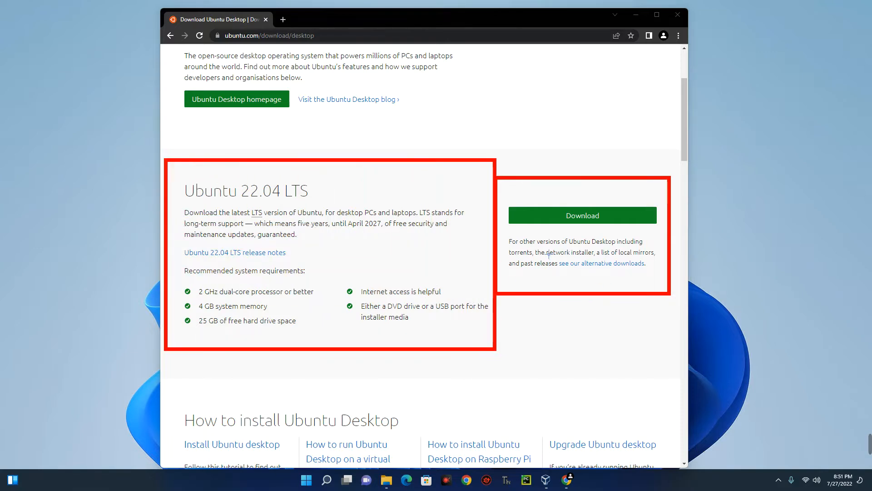
{"action": "key", "text": "ctrl+z"}
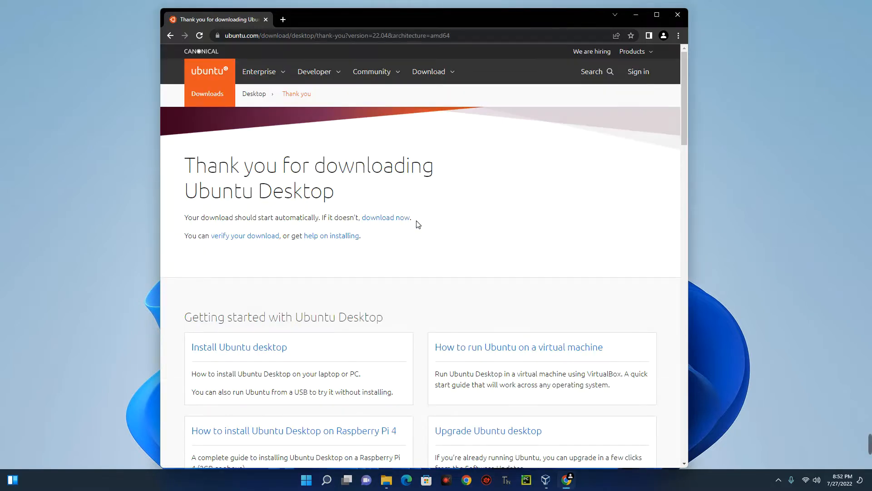
{"action": "left_click", "coordinate": [408, 219]}
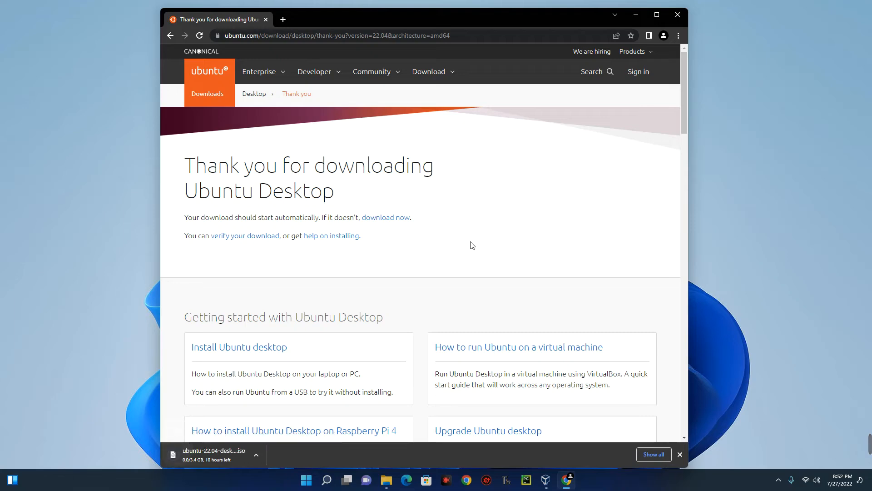
Pause and cancel the Ubuntu 22.04 ISO download, and close the browser to return to VirtualBox Manager.
{"action": "left_click", "coordinate": [258, 453]}
{"action": "left_click", "coordinate": [280, 412]}
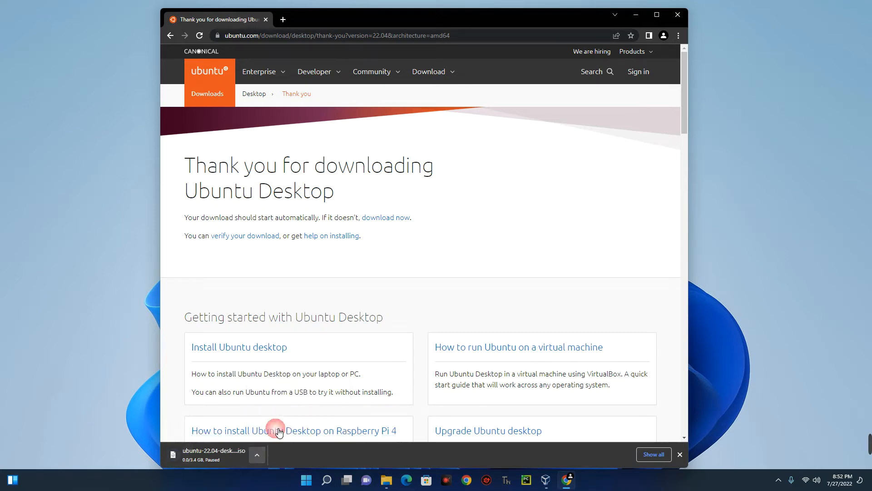
{"action": "left_click", "coordinate": [258, 456]}
{"action": "left_click", "coordinate": [274, 438]}
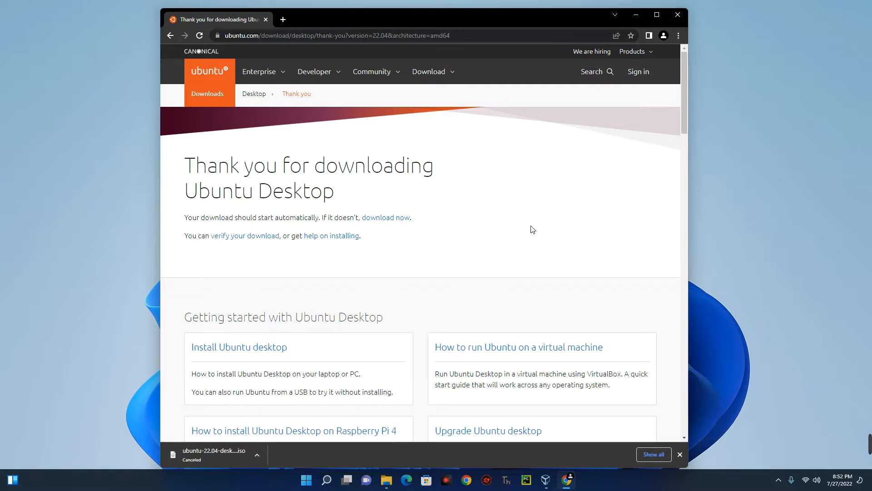
{"action": "left_click", "coordinate": [684, 18]}
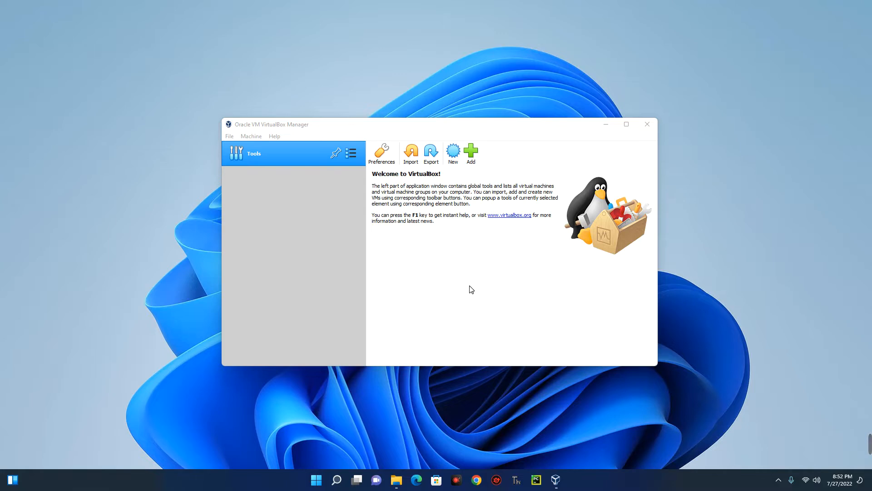
Start a new virtual machine named "Ubuntu LTS" with type Linux and version Ubuntu (64-bit), keeping the default machine folder.
{"action": "left_click", "coordinate": [452, 156]}
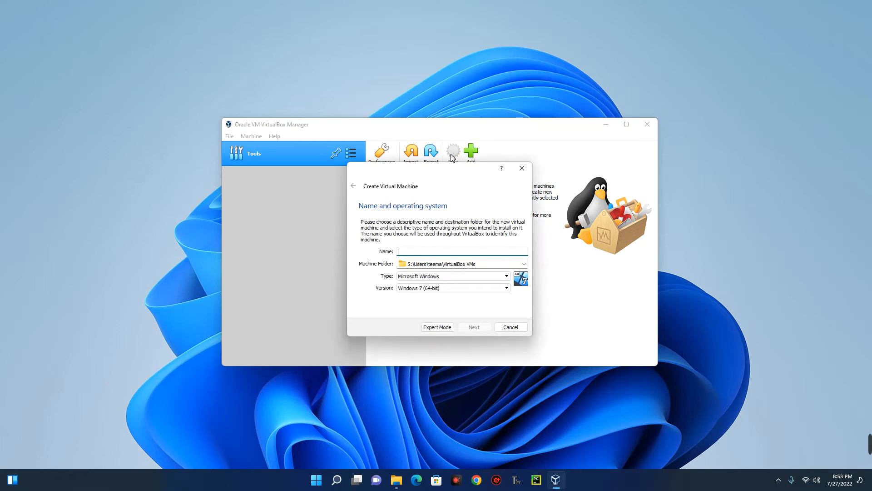
{"action": "type", "text": "Ubuntu LTS"}
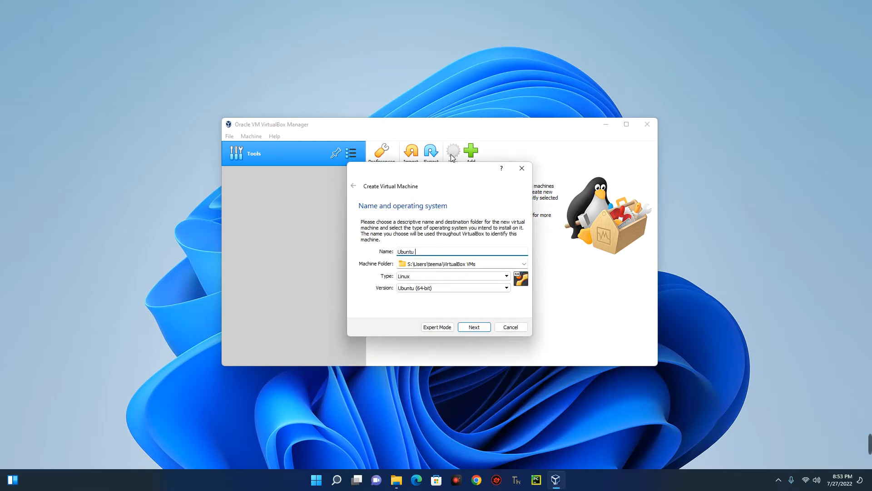
{"action": "key", "text": "ctrl+2"}
{"action": "left_click_drag", "start_coordinate": [354, 255], "coordinate": [532, 271]}
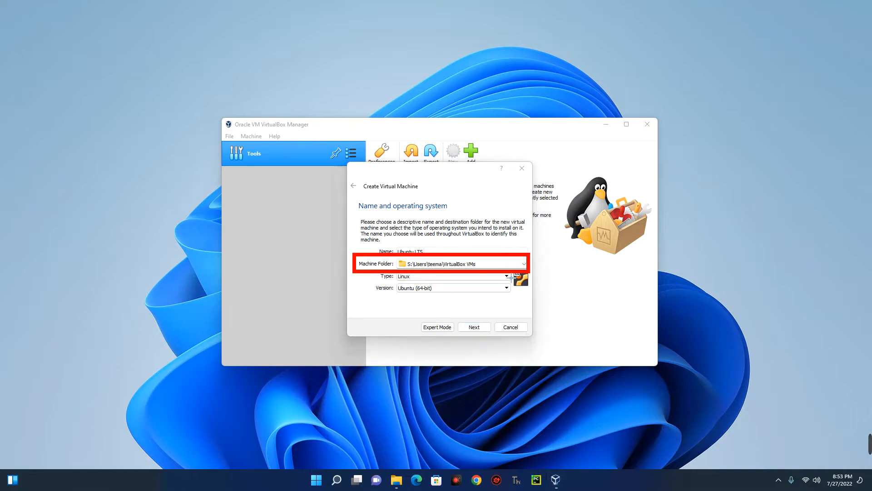
{"action": "key", "text": "Escape"}
{"action": "left_click", "coordinate": [473, 327]}
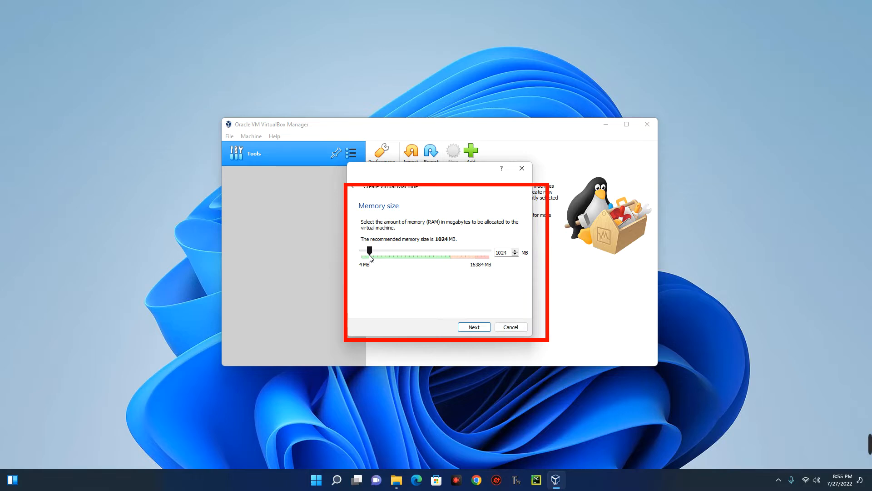
Set the new virtual machine's memory size to 4096 MB and continue to the hard disk options.
{"action": "left_click_drag", "start_coordinate": [369, 254], "coordinate": [387, 254]}
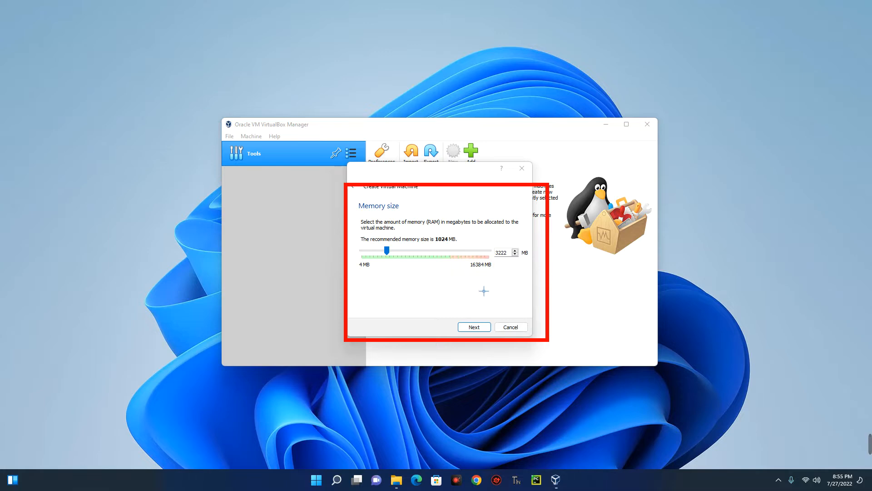
{"action": "left_click_drag", "start_coordinate": [387, 253], "coordinate": [396, 252]}
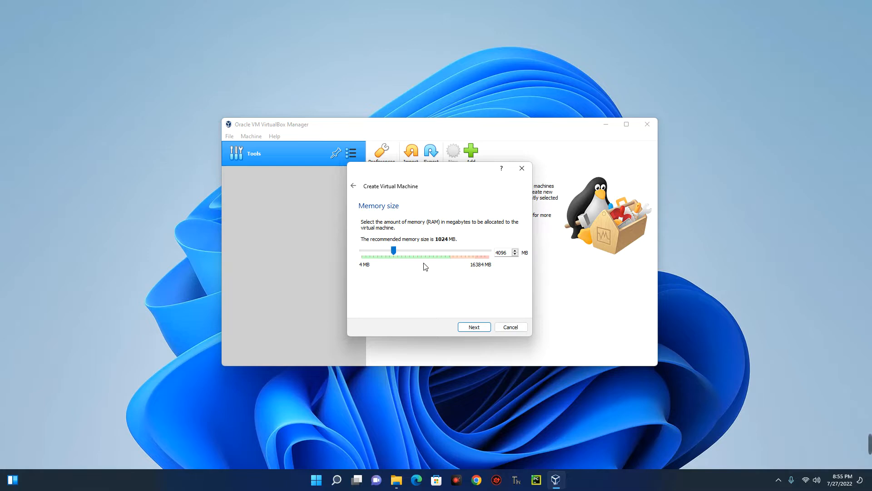
{"action": "double_click", "coordinate": [504, 254]}
{"action": "left_click", "coordinate": [465, 328]}
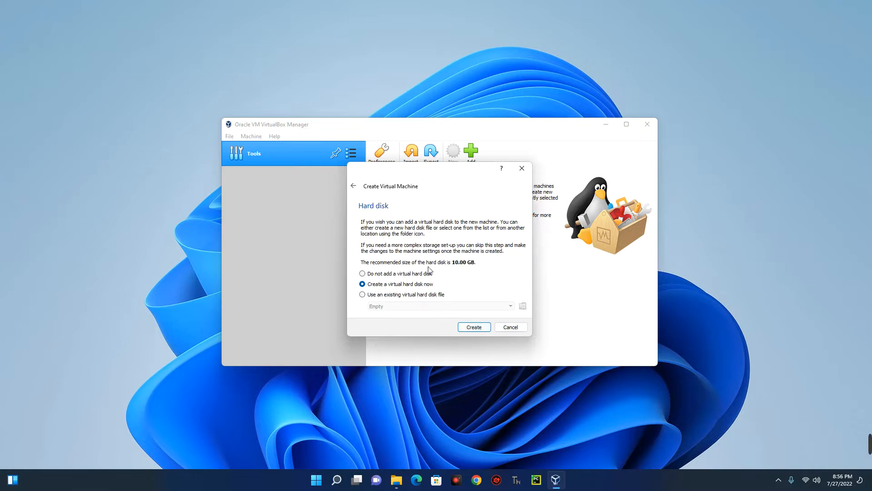
Create a dynamically allocated VDI virtual hard disk of 51.84 GB for the new machine.
{"action": "left_click", "coordinate": [472, 328]}
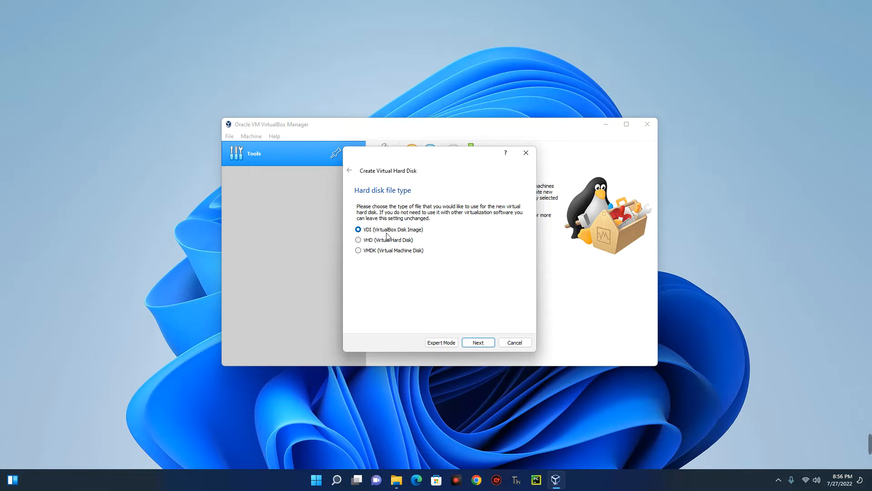
{"action": "left_click", "coordinate": [470, 344]}
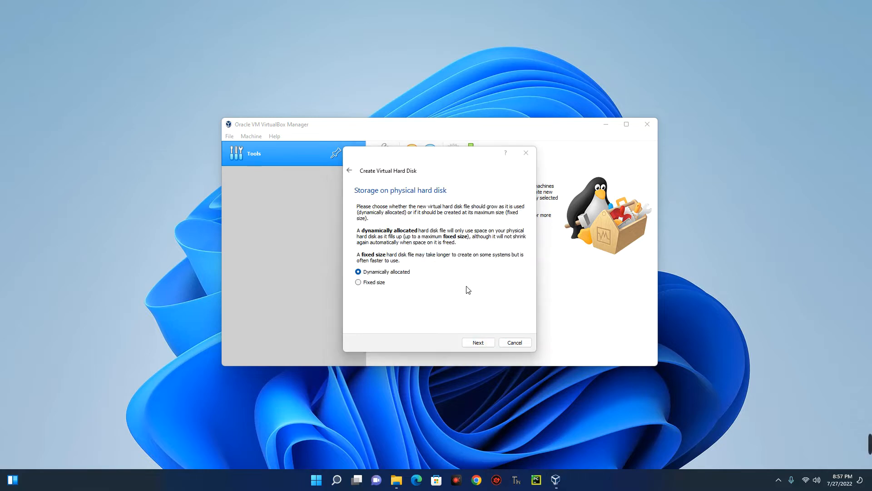
{"action": "left_click", "coordinate": [475, 344]}
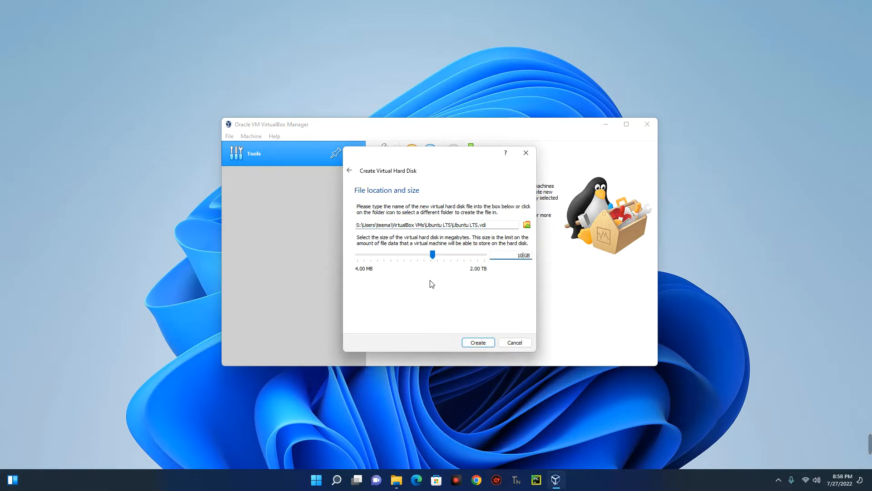
{"action": "mouse_move", "coordinate": [434, 258]}
{"action": "left_mouse_down"}
{"action": "mouse_move", "coordinate": [456, 258]}
{"action": "mouse_move", "coordinate": [448, 255]}
{"action": "left_mouse_up"}
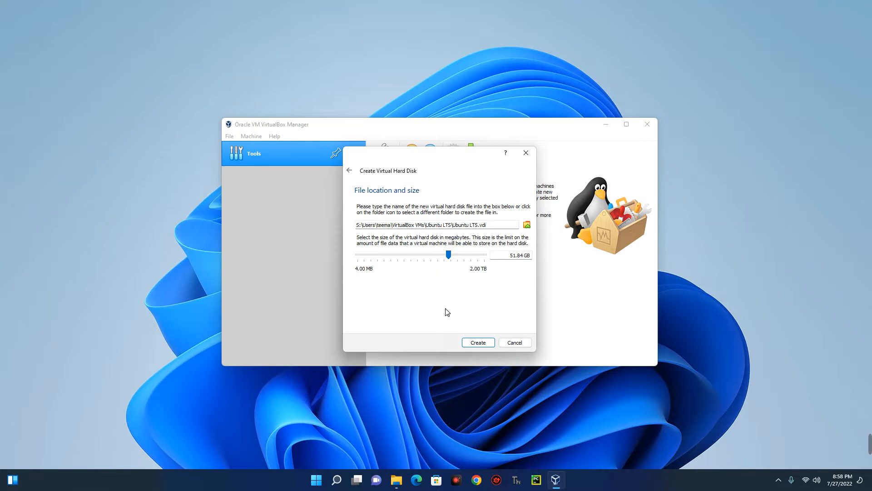
{"action": "left_click", "coordinate": [478, 342]}
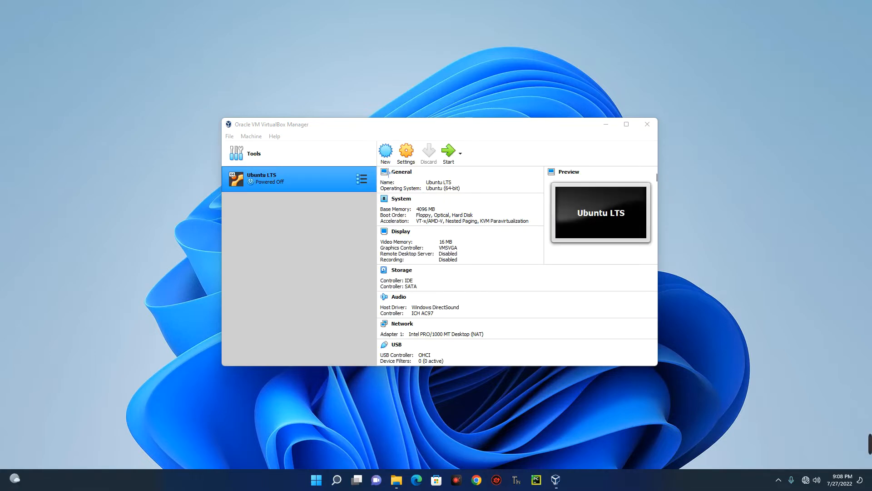
{"action": "mouse_move", "coordinate": [383, 163]}
{"action": "left_mouse_down"}
{"action": "mouse_move", "coordinate": [434, 231]}
{"action": "mouse_move", "coordinate": [627, 362]}
{"action": "mouse_move", "coordinate": [660, 365]}
{"action": "left_mouse_up"}
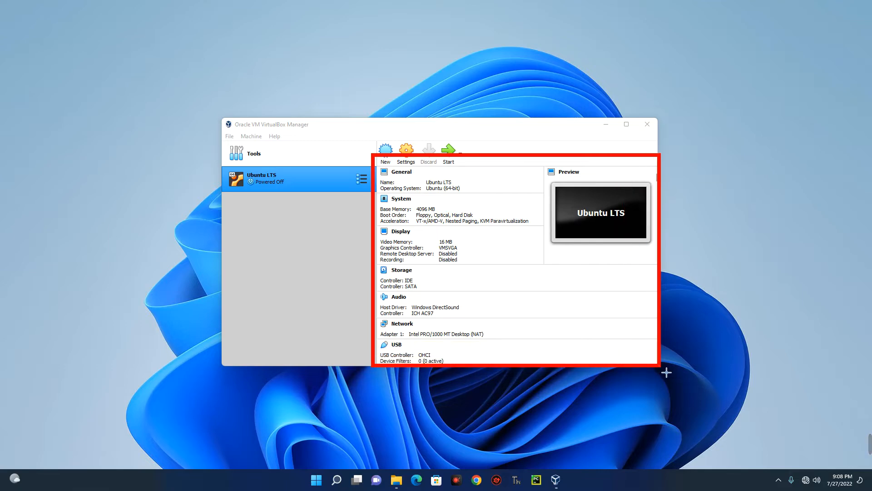
{"action": "mouse_move", "coordinate": [387, 184]}
{"action": "left_mouse_down"}
{"action": "mouse_move", "coordinate": [445, 198]}
{"action": "mouse_move", "coordinate": [486, 191]}
{"action": "mouse_move", "coordinate": [486, 199]}
{"action": "left_mouse_up"}
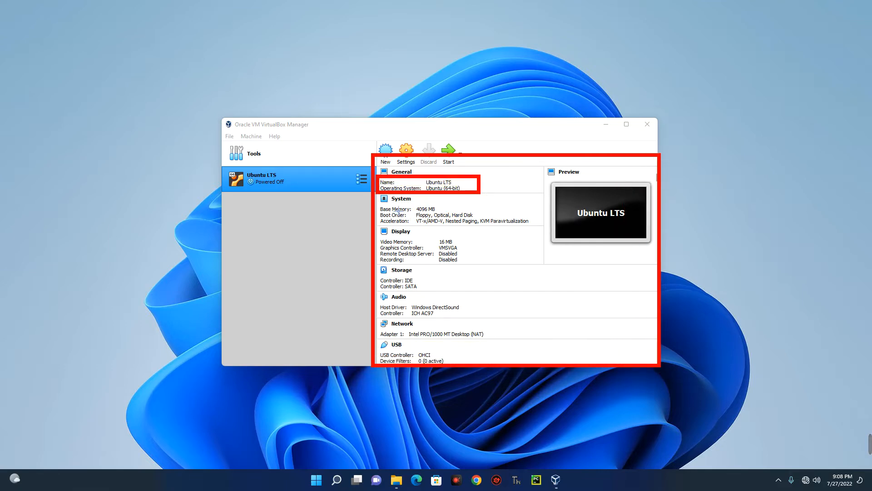
{"action": "mouse_move", "coordinate": [385, 210]}
{"action": "left_mouse_down"}
{"action": "mouse_move", "coordinate": [553, 235]}
{"action": "mouse_move", "coordinate": [544, 226]}
{"action": "left_mouse_up"}
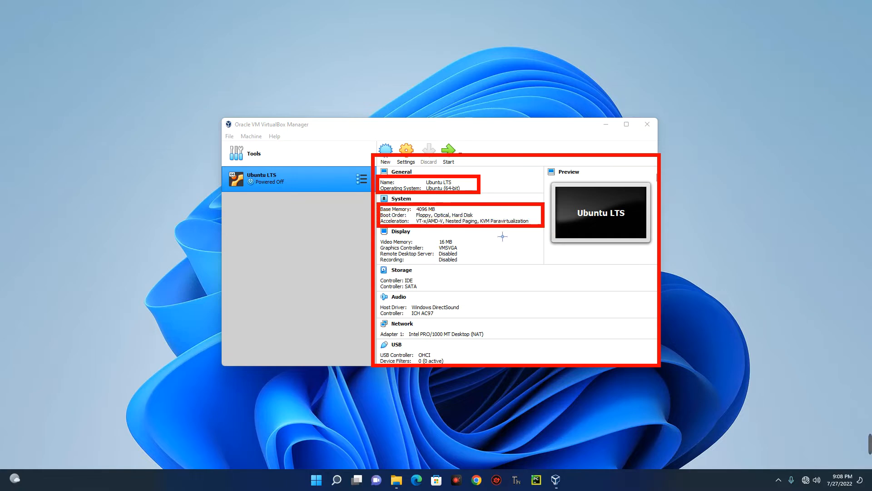
{"action": "key", "text": "ctrl+z"}
{"action": "key", "text": "ctrl+z"}
{"action": "key", "text": "ctrl+z"}
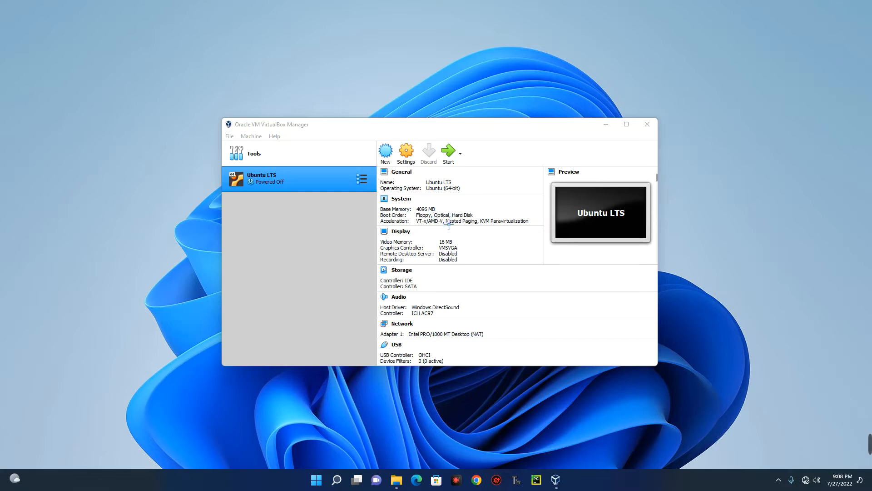
Set the Ubuntu virtual machine's base memory to 6132 MB from its system details.
{"action": "left_click", "coordinate": [430, 210]}
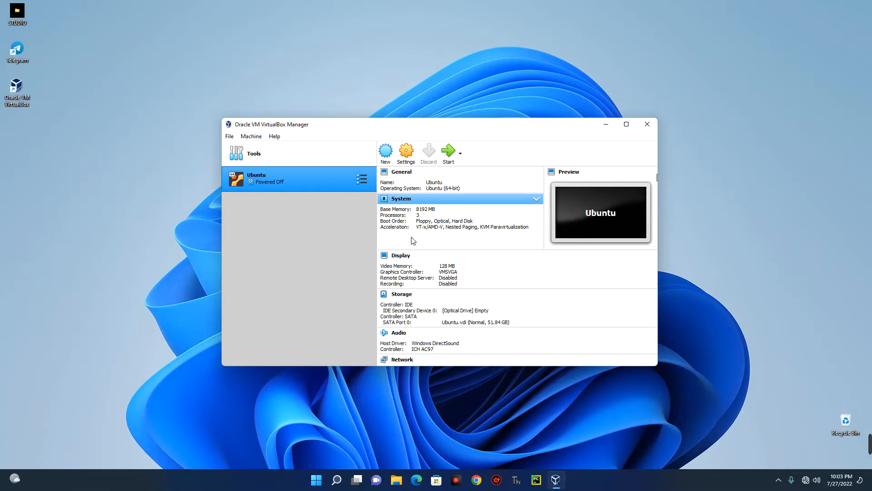
{"action": "left_click", "coordinate": [428, 210]}
{"action": "left_click_drag", "start_coordinate": [508, 233], "coordinate": [503, 234]}
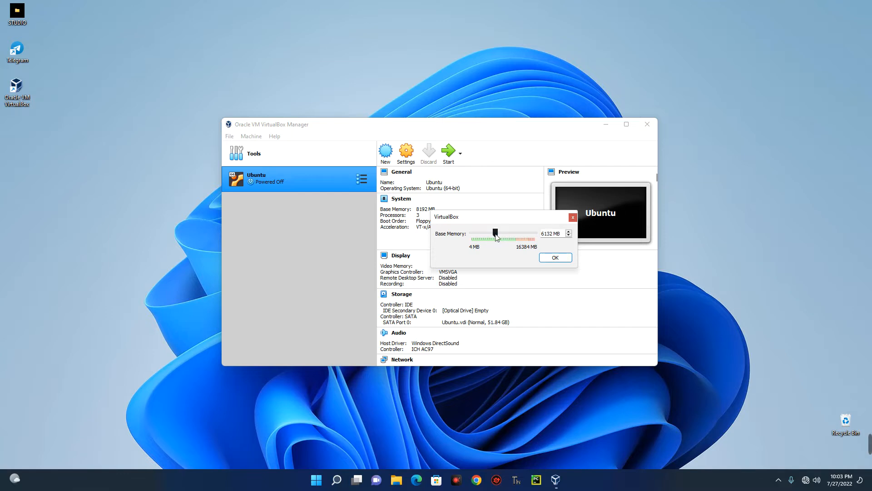
{"action": "left_click", "coordinate": [554, 259]}
Set the Ubuntu virtual machine's processor count to 3 in its system settings, keep the 6132 MB base memory, and save.
{"action": "left_click", "coordinate": [405, 156]}
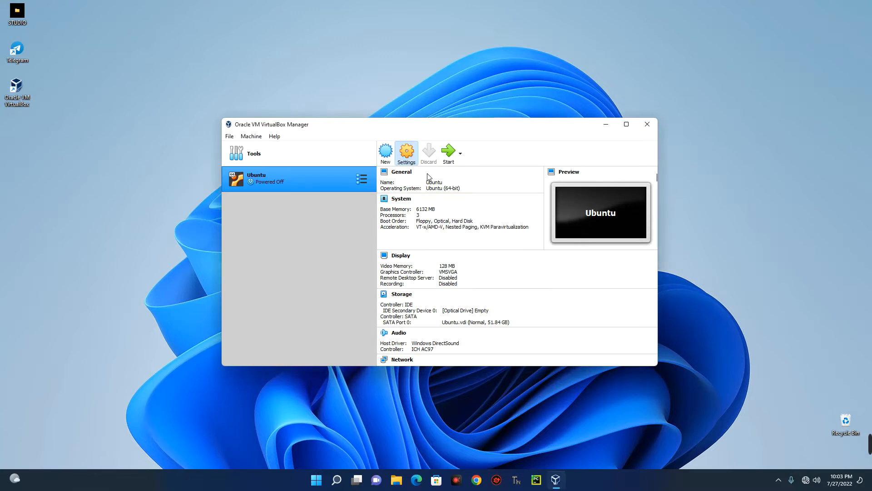
{"action": "left_click", "coordinate": [322, 164]}
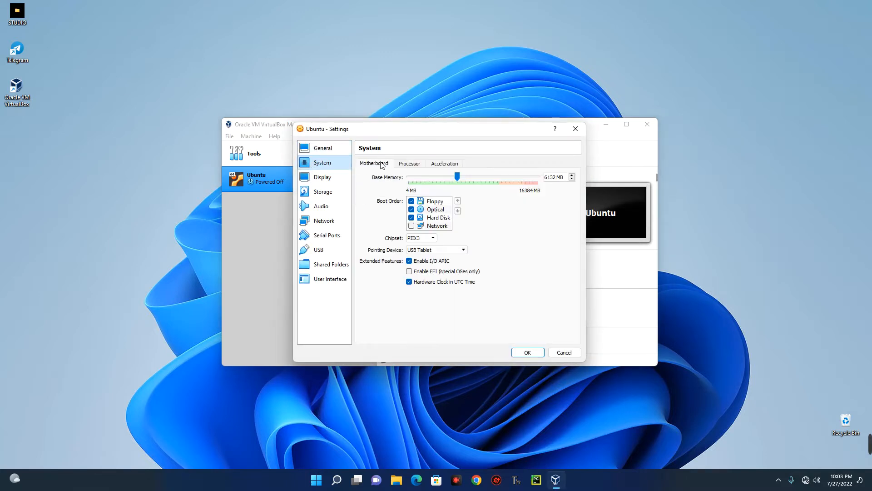
{"action": "left_click", "coordinate": [409, 165]}
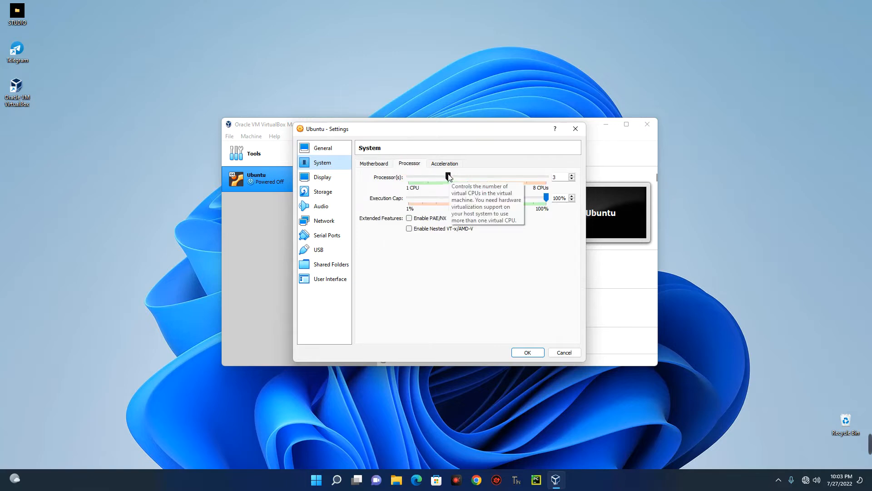
{"action": "left_click_drag", "start_coordinate": [448, 176], "coordinate": [411, 183]}
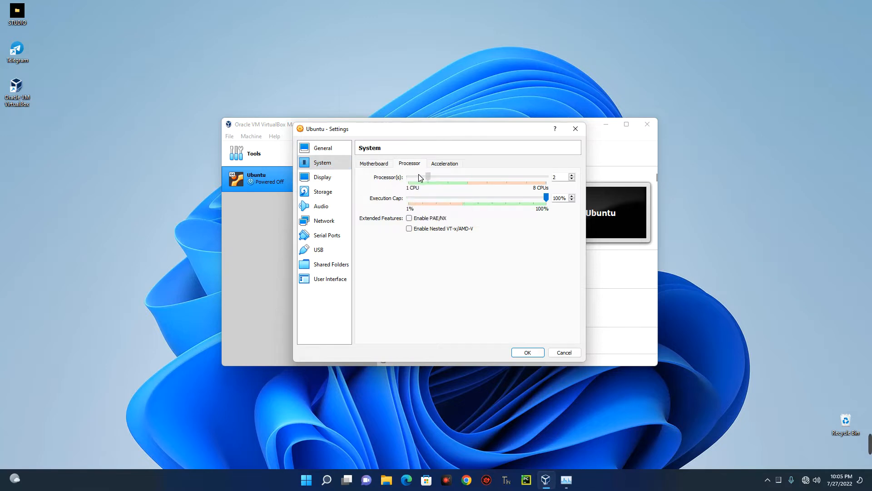
{"action": "left_click_drag", "start_coordinate": [466, 177], "coordinate": [454, 178]}
{"action": "left_click", "coordinate": [375, 164]}
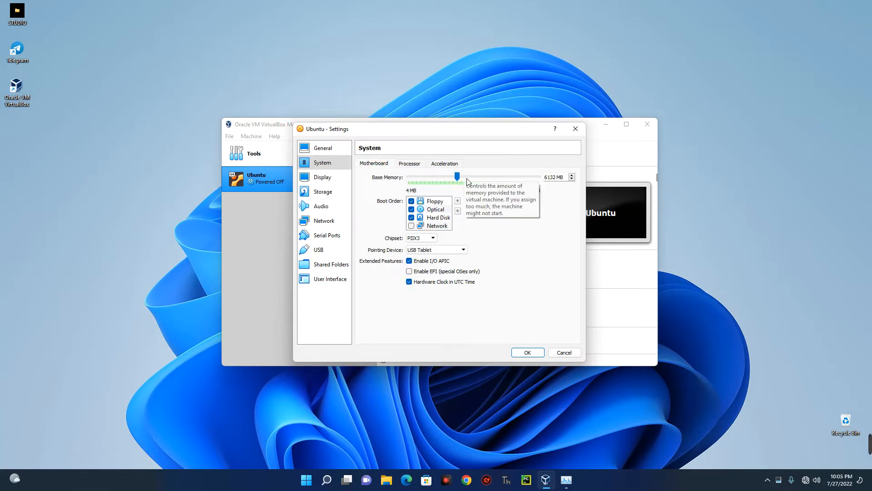
{"action": "left_click", "coordinate": [525, 353]}
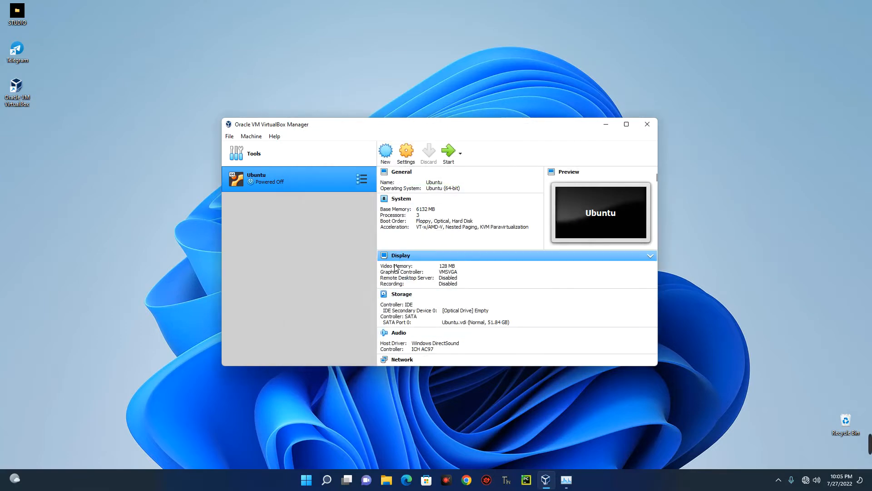
Set the Ubuntu virtual machine's video memory to 128 MB from its display details.
{"action": "left_click", "coordinate": [447, 267]}
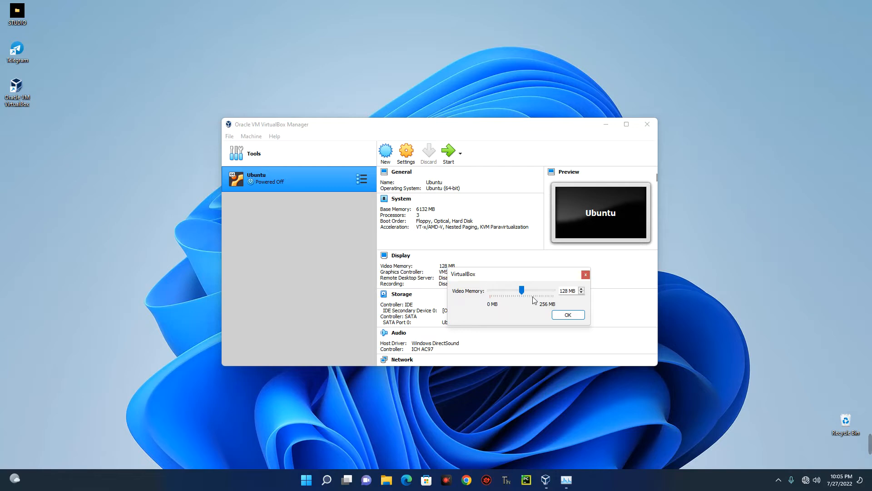
{"action": "mouse_move", "coordinate": [522, 292]}
{"action": "left_mouse_down"}
{"action": "mouse_move", "coordinate": [494, 292]}
{"action": "mouse_move", "coordinate": [521, 295]}
{"action": "left_mouse_up"}
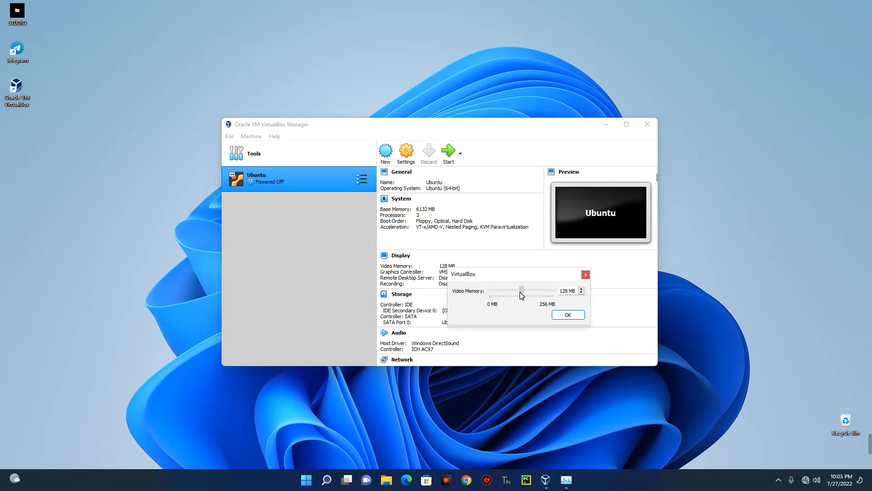
{"action": "left_click", "coordinate": [562, 318]}
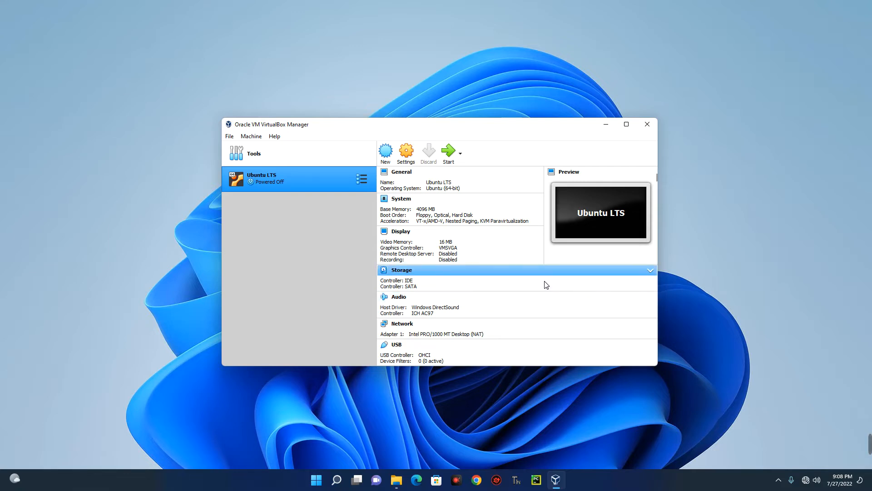
Start the virtual machine with ubuntu-22.04-desktop-amd64.iso from the Downloads folder as its start-up disk.
{"action": "left_click", "coordinate": [450, 155]}
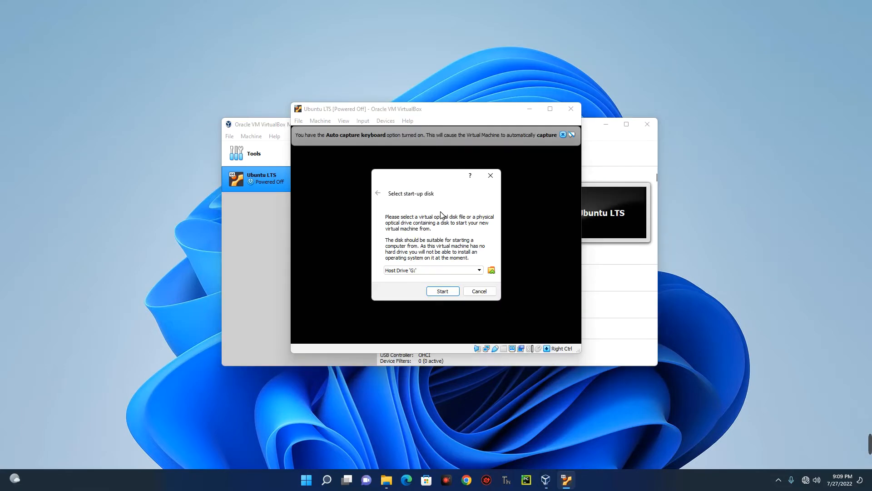
{"action": "left_click", "coordinate": [491, 271]}
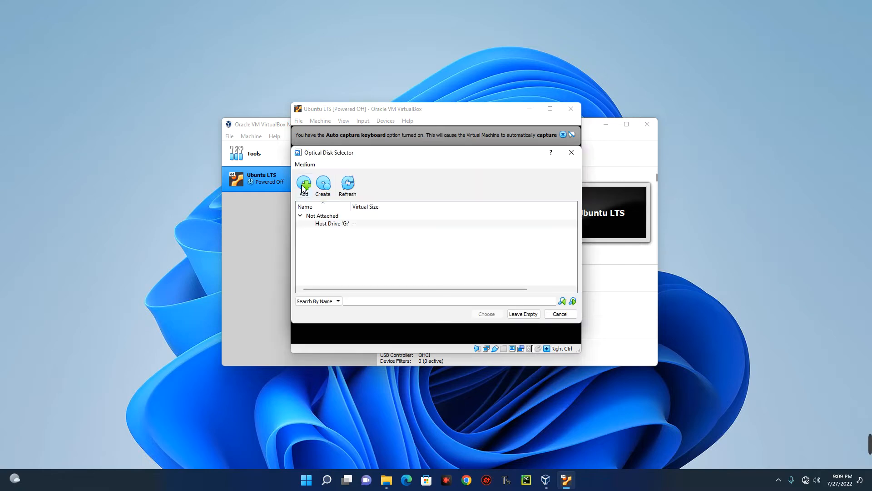
{"action": "left_click", "coordinate": [304, 186]}
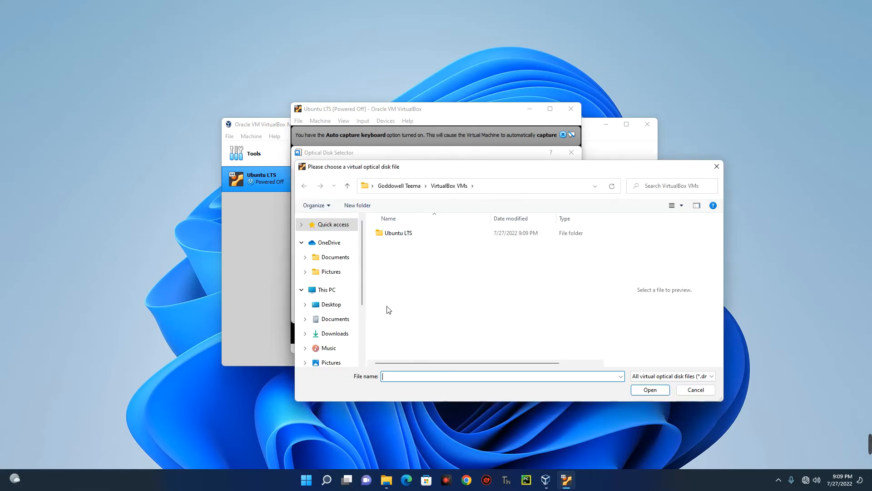
{"action": "left_click", "coordinate": [335, 335]}
{"action": "left_click", "coordinate": [435, 249]}
{"action": "left_click", "coordinate": [650, 391]}
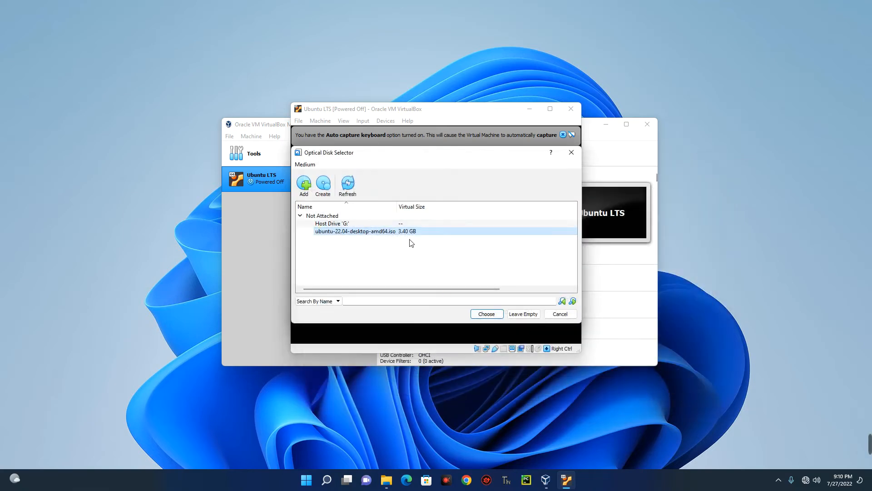
{"action": "left_click", "coordinate": [487, 315]}
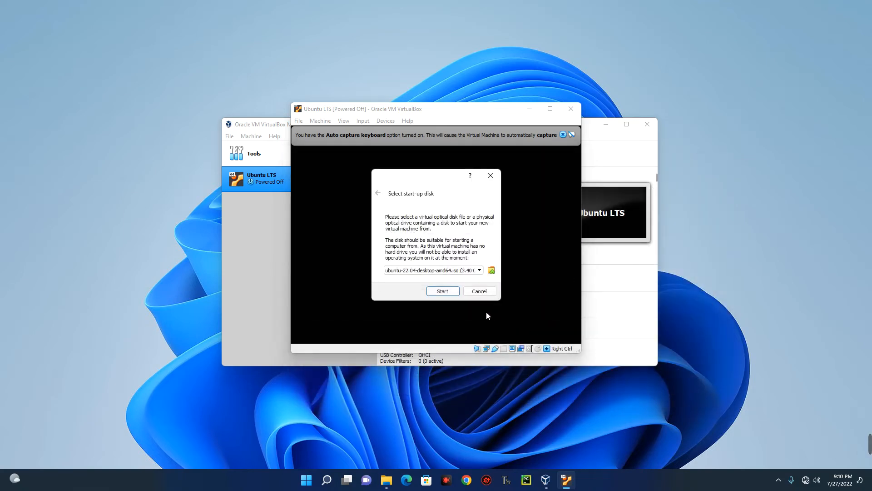
{"action": "left_click", "coordinate": [442, 292]}
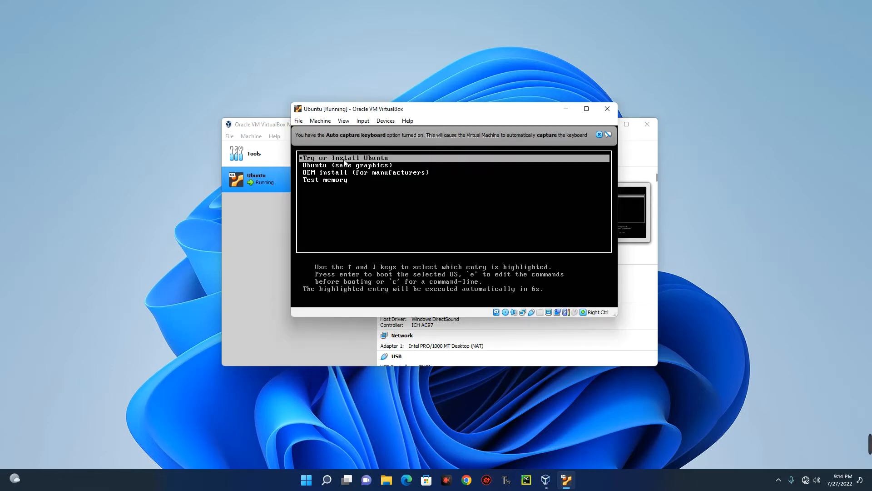
Boot the "Try or Install Ubuntu" entry and begin installing Ubuntu in English with the English (US) keyboard layout.
{"action": "key", "text": "Return"}
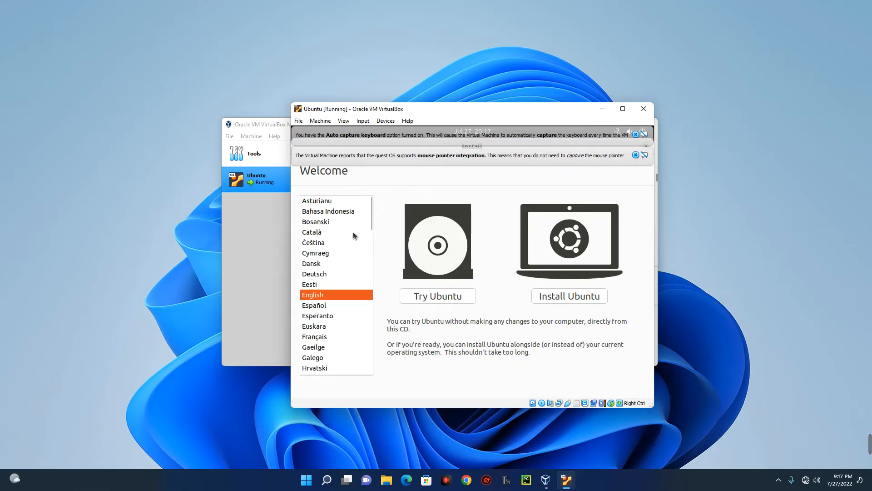
{"action": "scroll", "coordinate": [352, 234], "scroll_direction": "down", "scroll_amount": 3}
{"action": "scroll", "coordinate": [345, 273], "scroll_direction": "down", "scroll_amount": 4}
{"action": "scroll", "coordinate": [346, 274], "scroll_direction": "down", "scroll_amount": 1}
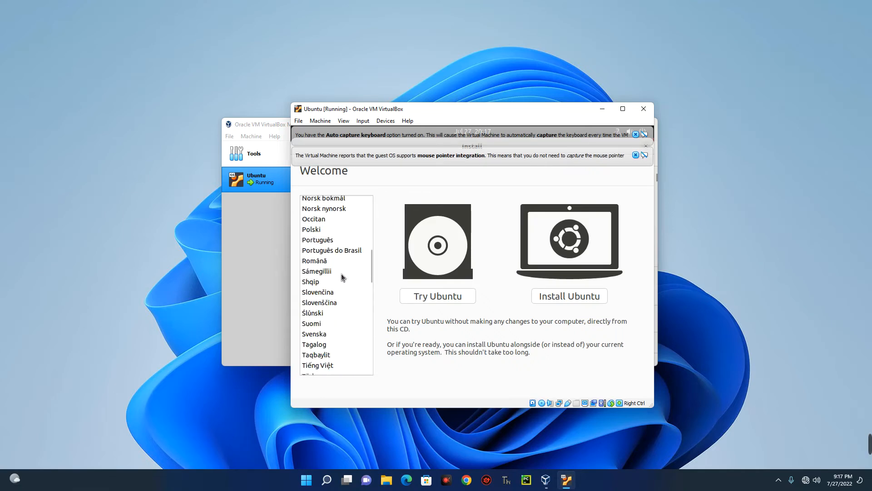
{"action": "left_click", "coordinate": [562, 299]}
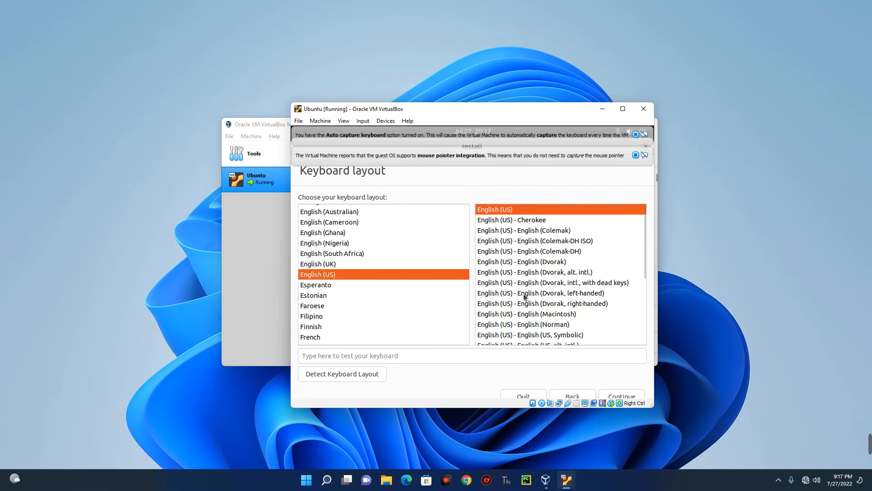
{"action": "left_click", "coordinate": [618, 396]}
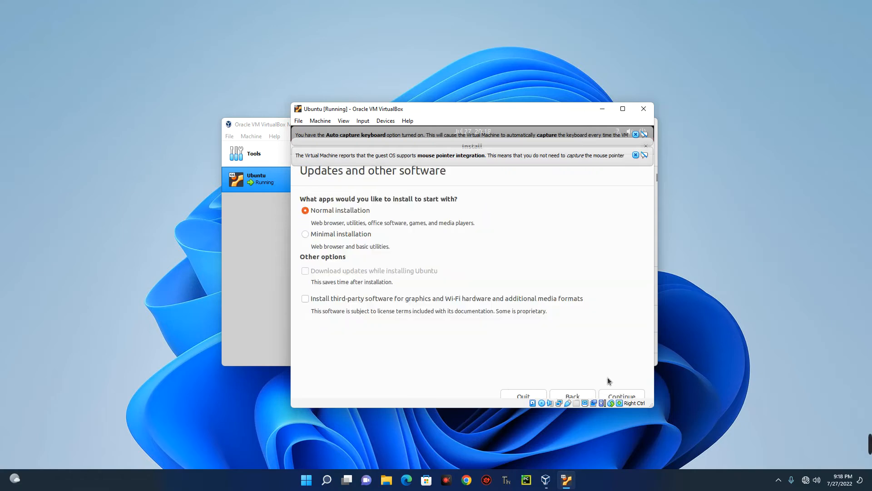
Choose the normal installation with "Erase disk and install Ubuntu" and confirm writing the changes to disk.
{"action": "left_click", "coordinate": [614, 395]}
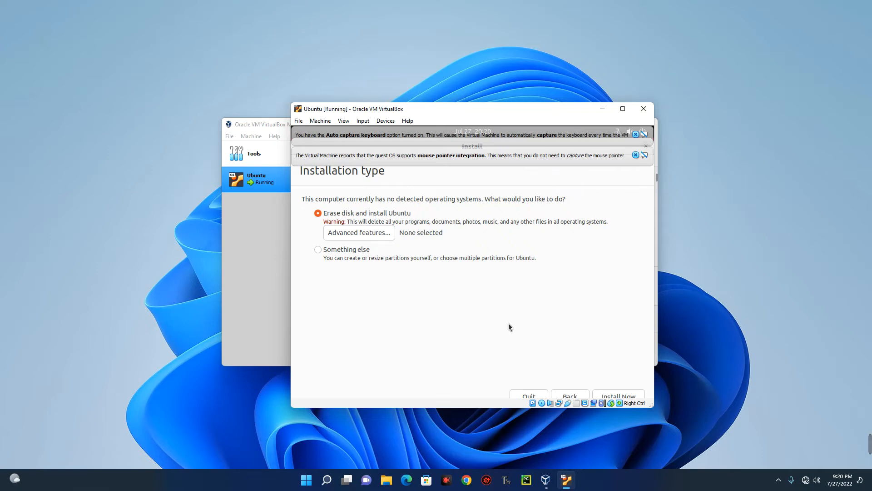
{"action": "left_click", "coordinate": [609, 394]}
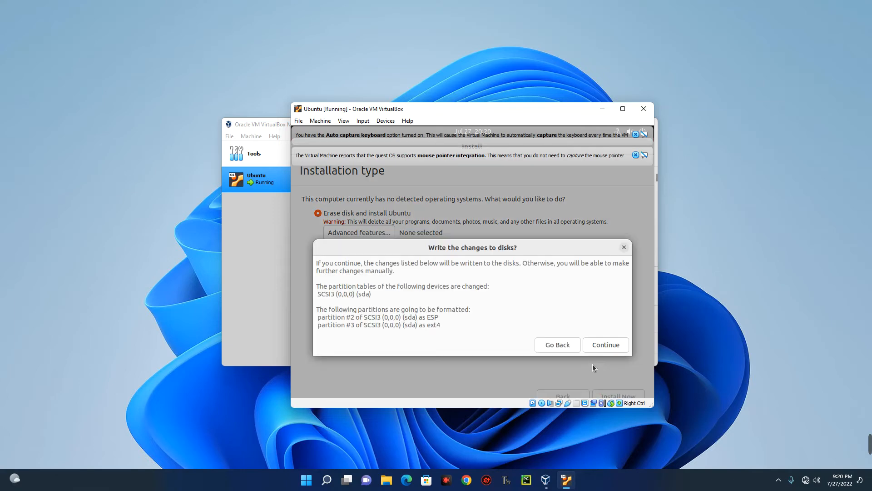
{"action": "left_click", "coordinate": [601, 345]}
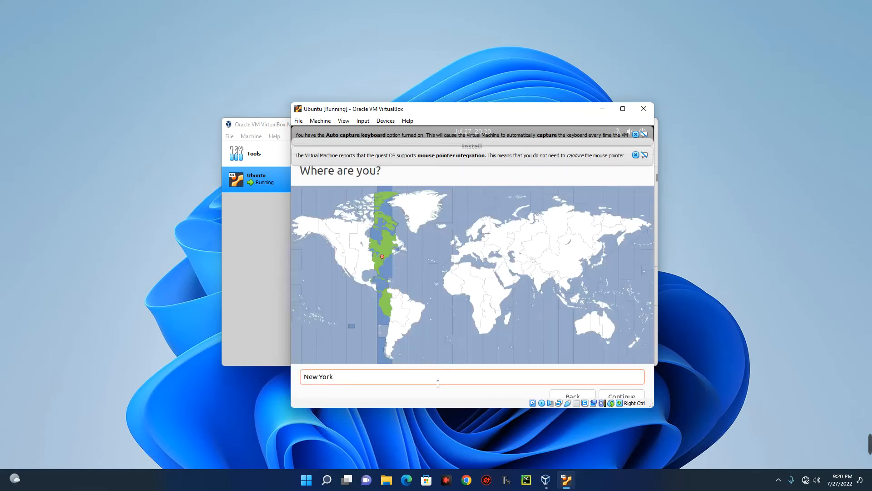
Use New York as the installation's time zone location and continue to the user details.
{"action": "triple_click", "coordinate": [330, 375]}
{"action": "type", "text": "Lagos"}
{"action": "left_click", "coordinate": [624, 397]}
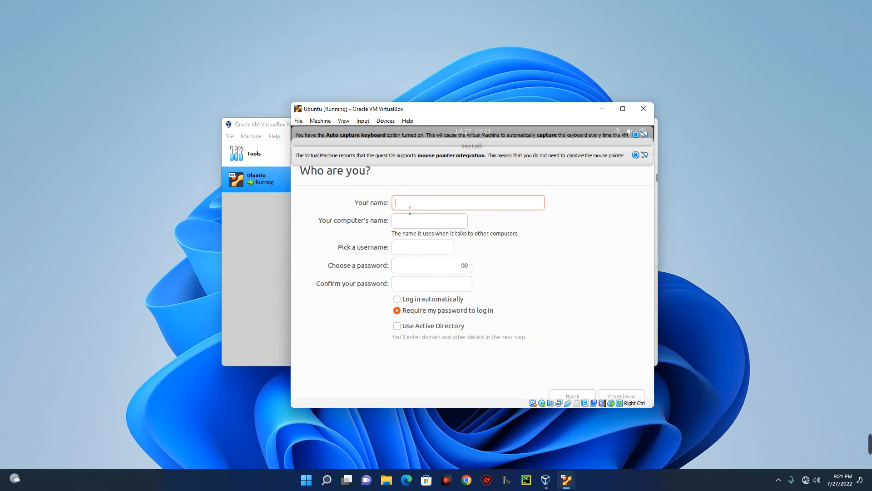
Enter "Everything Tech" as the user's name, then enter and confirm the account password.
{"action": "type", "text": "Everything Tech"}
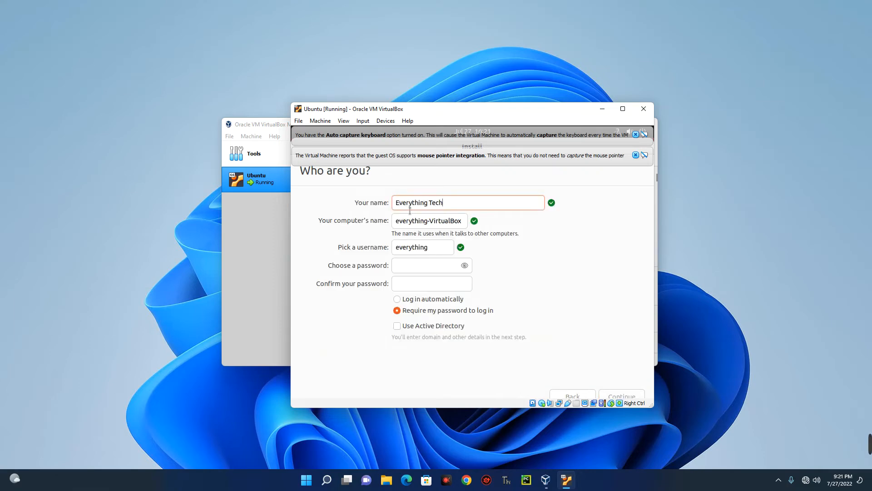
{"action": "left_click", "coordinate": [416, 268]}
{"action": "type", "text": "***********"}
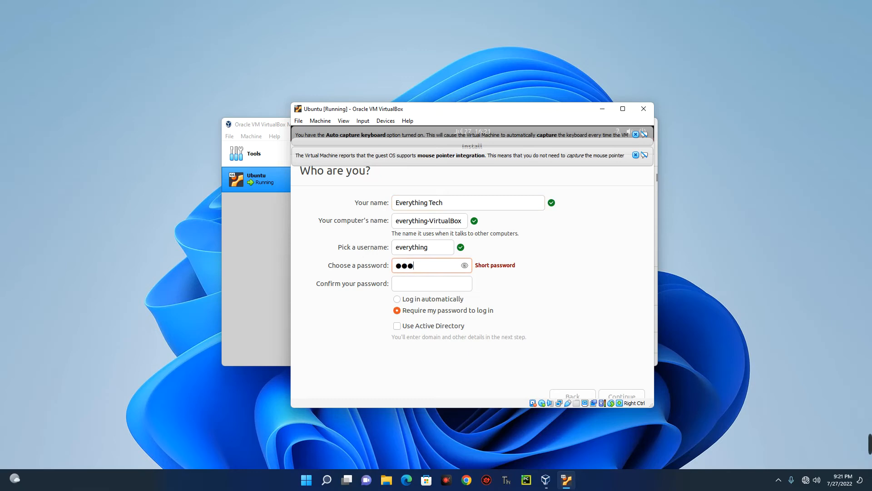
{"action": "key", "text": "Tab"}
{"action": "type", "text": "***********"}
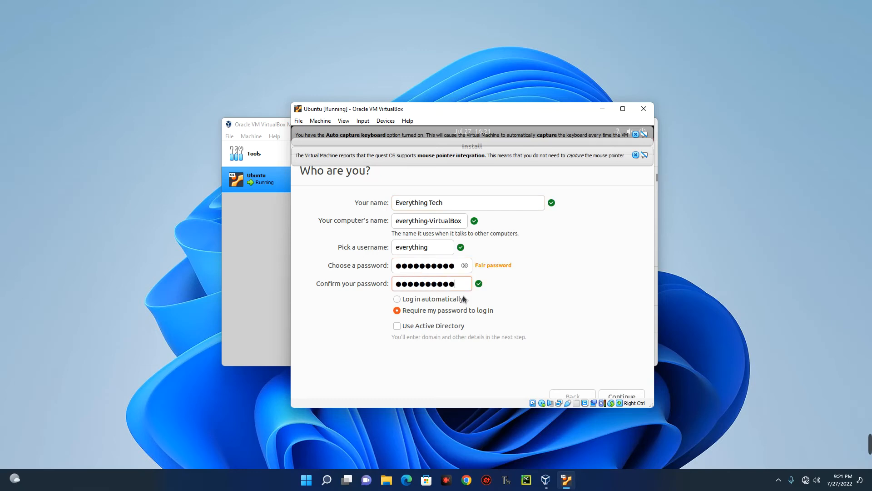
Set the new account to log in automatically and continue with the installation.
{"action": "left_click", "coordinate": [437, 300]}
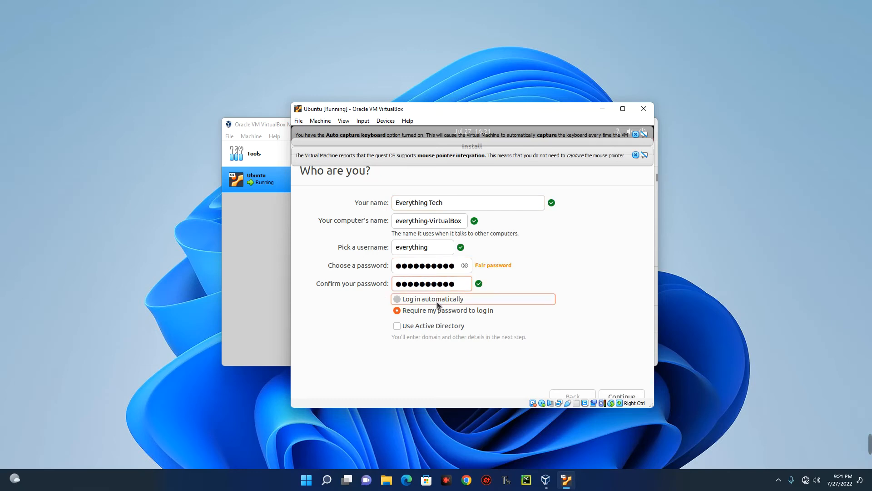
{"action": "left_click", "coordinate": [438, 313]}
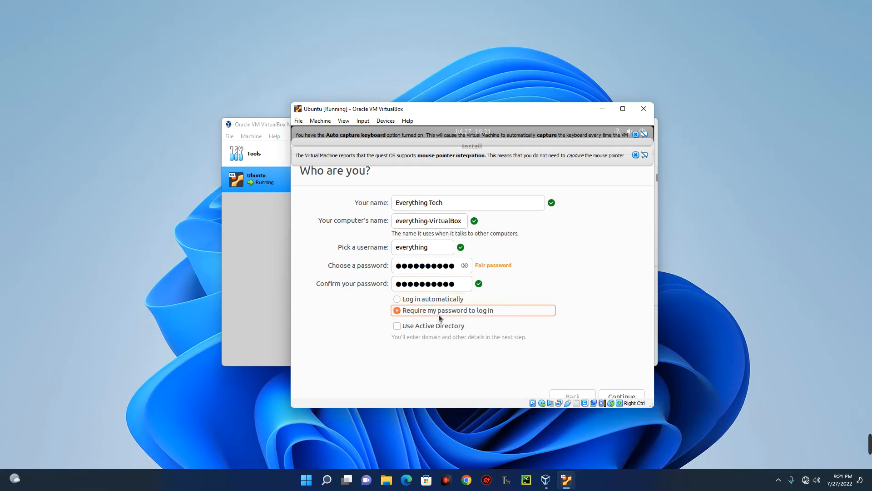
{"action": "left_click", "coordinate": [424, 301]}
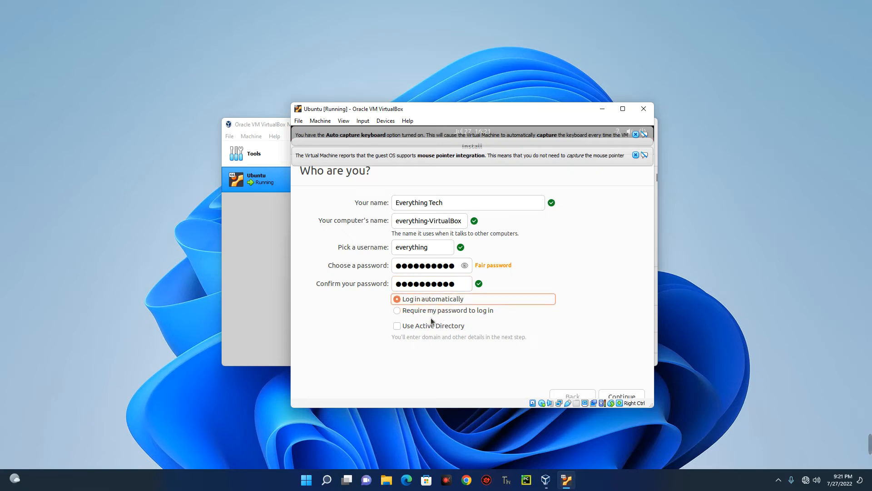
{"action": "left_click", "coordinate": [613, 393]}
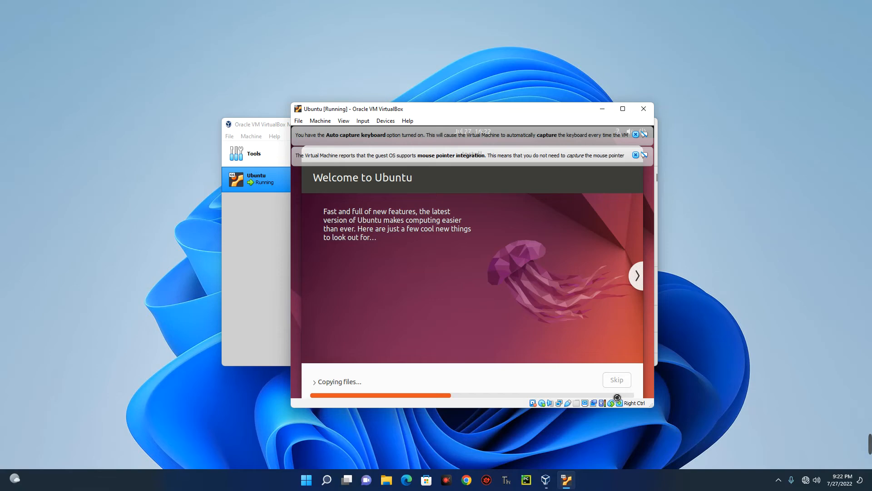
{"action": "left_click", "coordinate": [386, 480]}
{"action": "left_click_drag", "start_coordinate": [291, 61], "coordinate": [0, 73]}
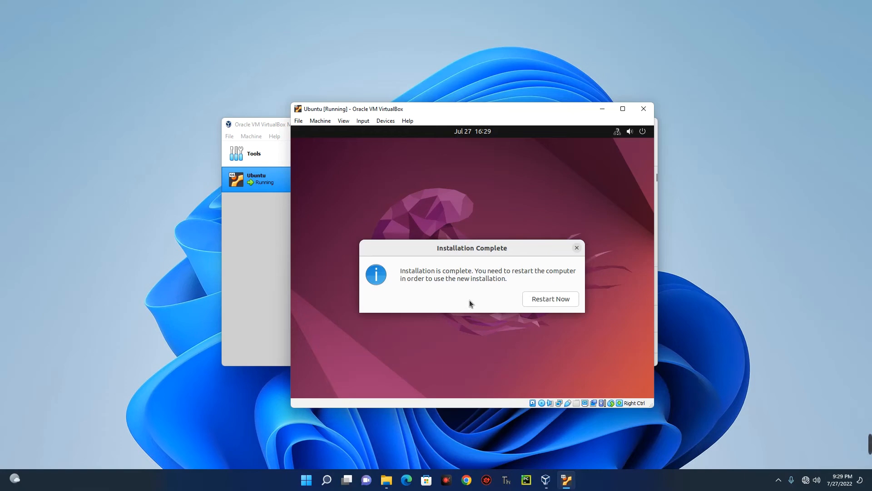
Restart into the new Ubuntu installation and go through its welcome setup, skipping online accounts and keeping system info reporting enabled.
{"action": "left_click", "coordinate": [549, 301]}
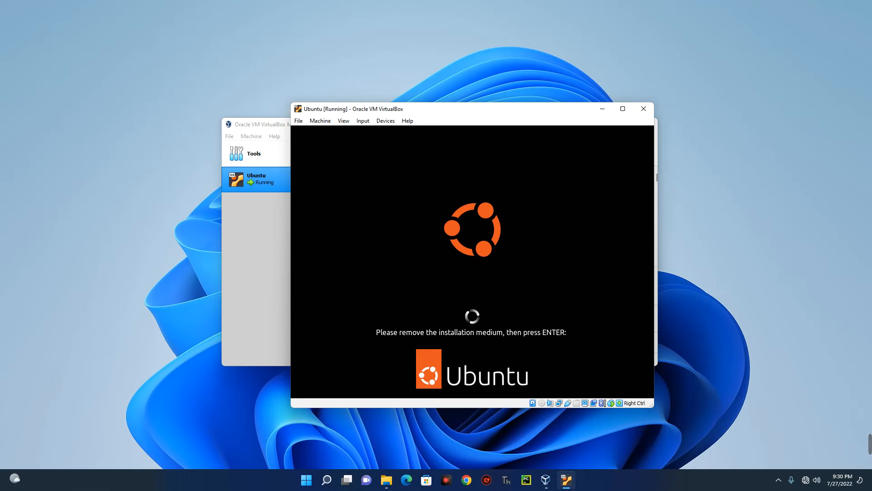
{"action": "key", "text": "Return"}
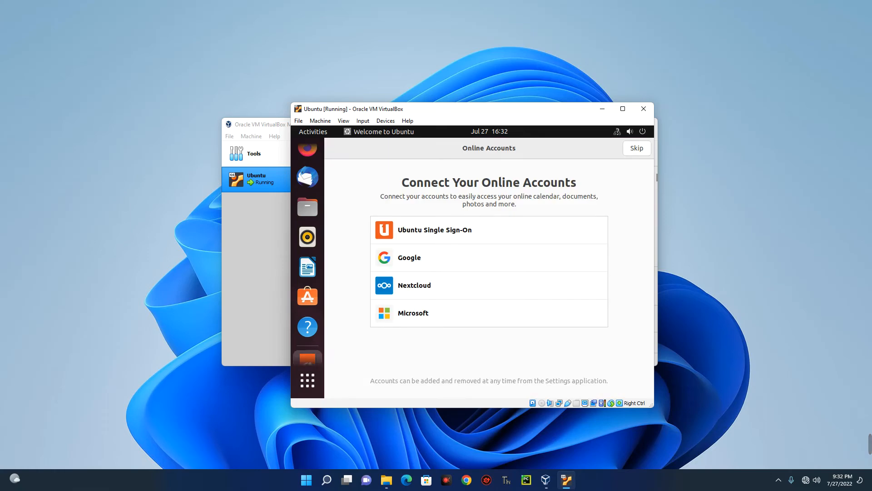
{"action": "left_click", "coordinate": [640, 151]}
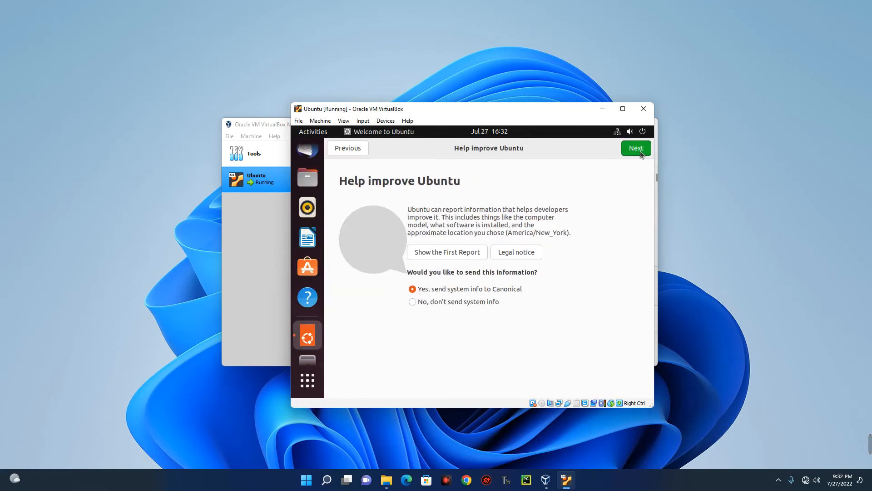
{"action": "left_click", "coordinate": [637, 151]}
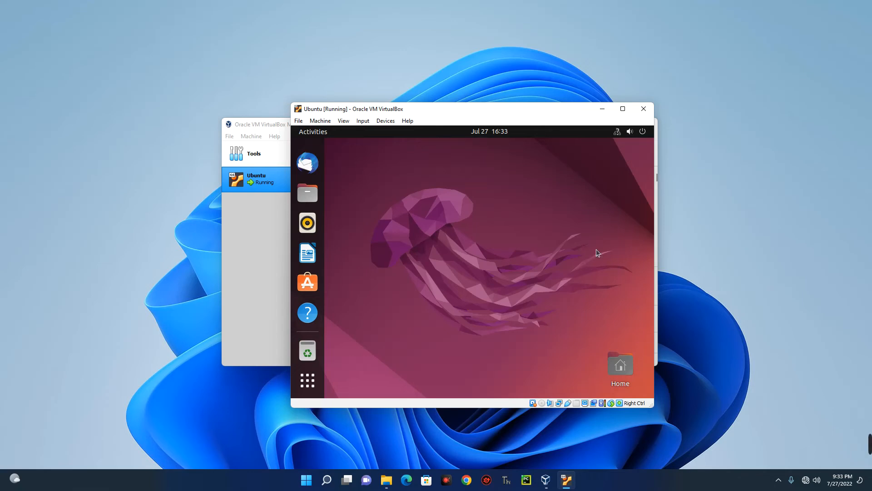
Maximize the virtual machine window to check how the Ubuntu desktop fills it, and restore the window size.
{"action": "left_click", "coordinate": [623, 109]}
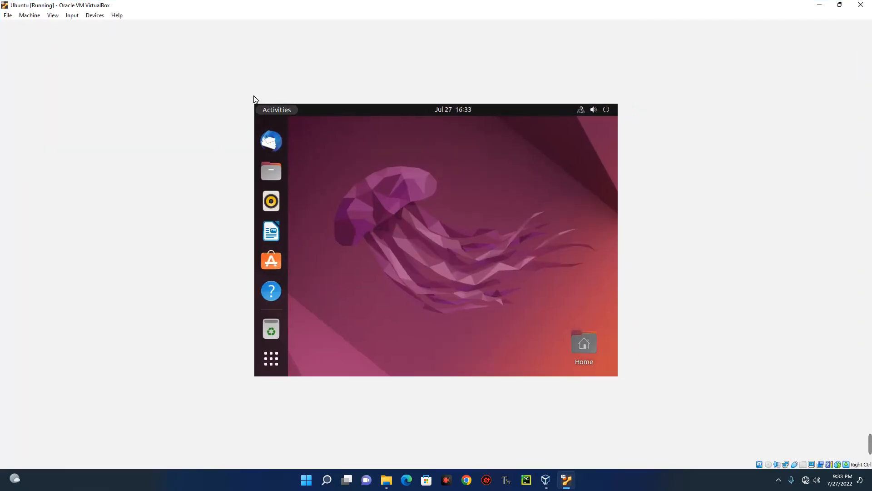
{"action": "left_click", "coordinate": [840, 5]}
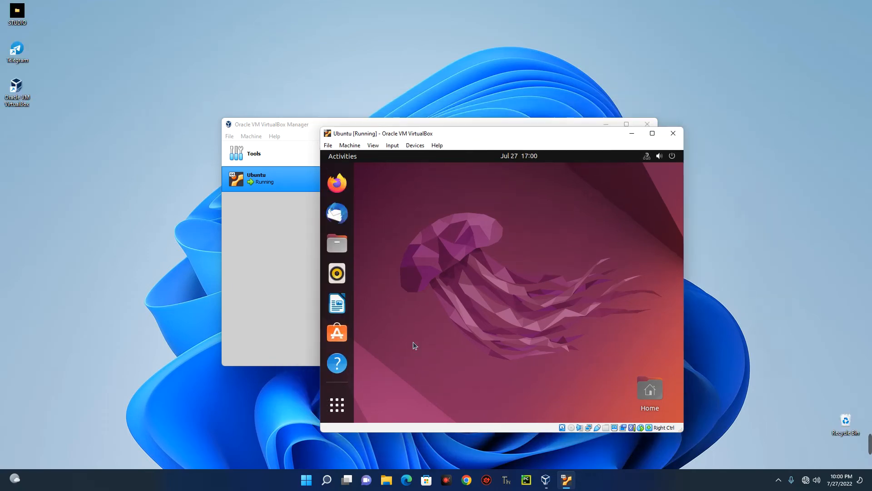
Search Ubuntu's applications for "setting", open Settings and go to the Displays page.
{"action": "left_click", "coordinate": [336, 405]}
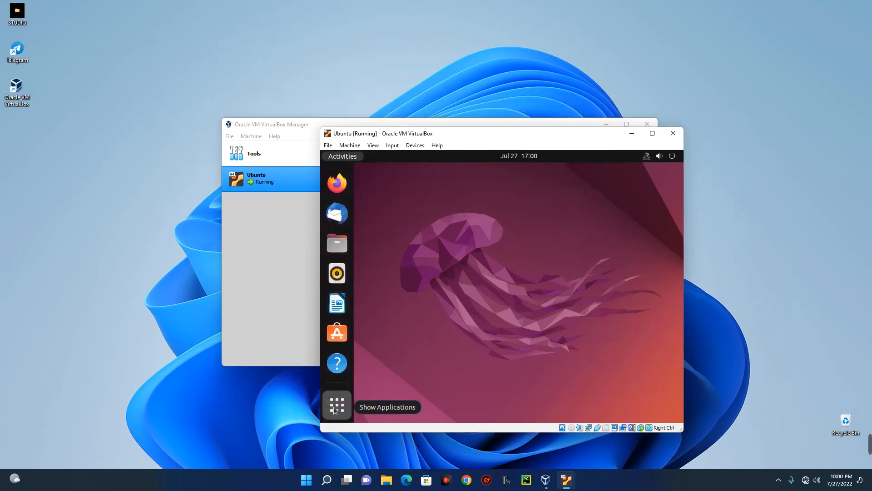
{"action": "left_click", "coordinate": [502, 182]}
{"action": "type", "text": "setting"}
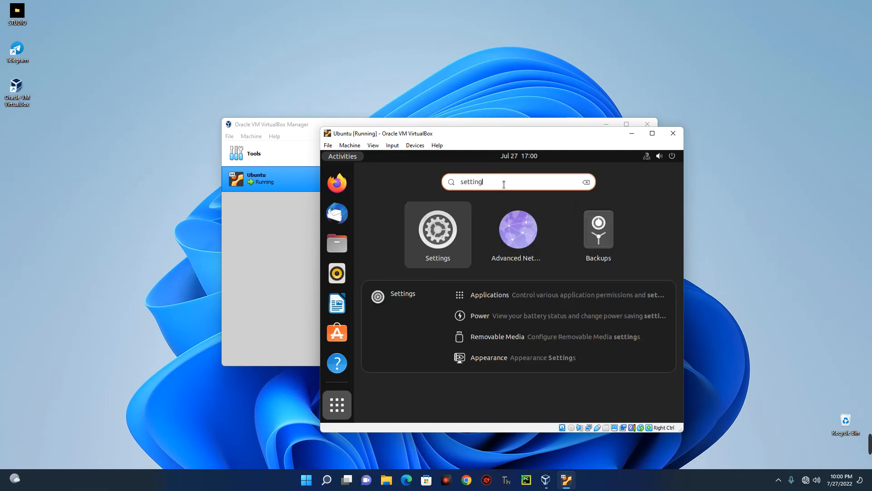
{"action": "left_click", "coordinate": [445, 248]}
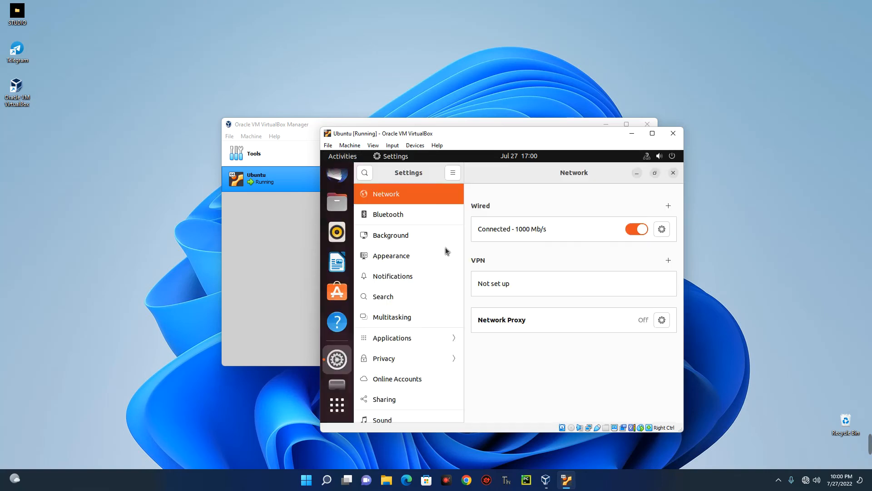
{"action": "scroll", "coordinate": [366, 296], "scroll_direction": "down", "scroll_amount": 5}
{"action": "left_click", "coordinate": [385, 344]}
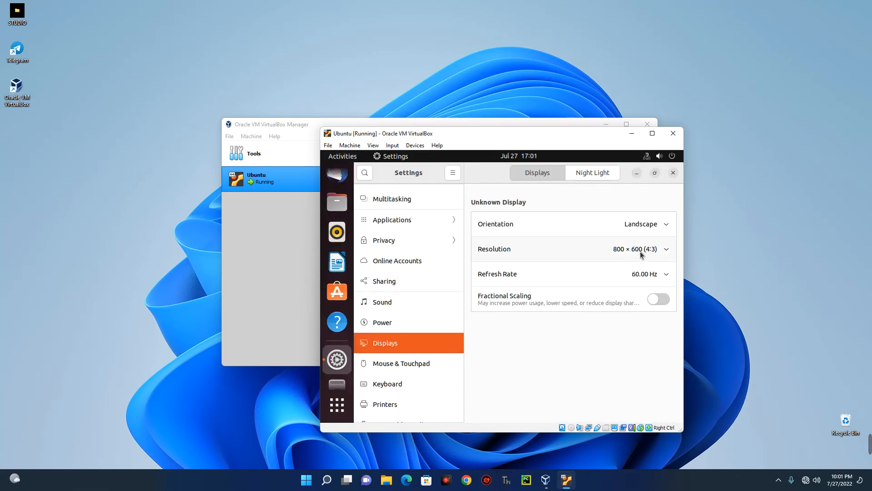
Set the Ubuntu display resolution to 1920 × 1080 (16:9), apply it and keep the changes.
{"action": "left_click", "coordinate": [642, 250]}
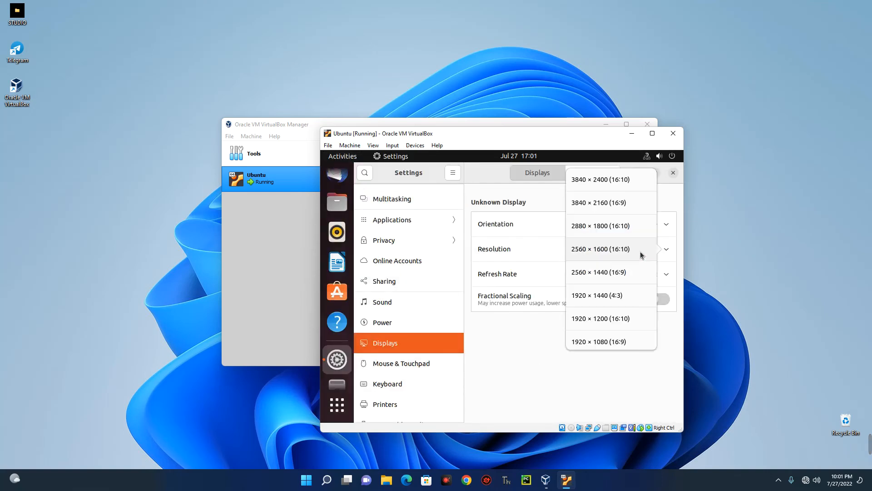
{"action": "left_click", "coordinate": [610, 342]}
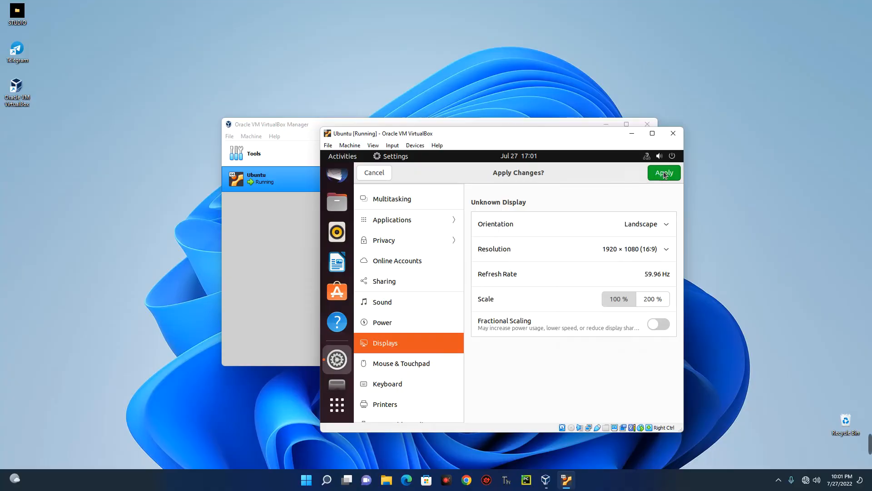
{"action": "left_click", "coordinate": [663, 173]}
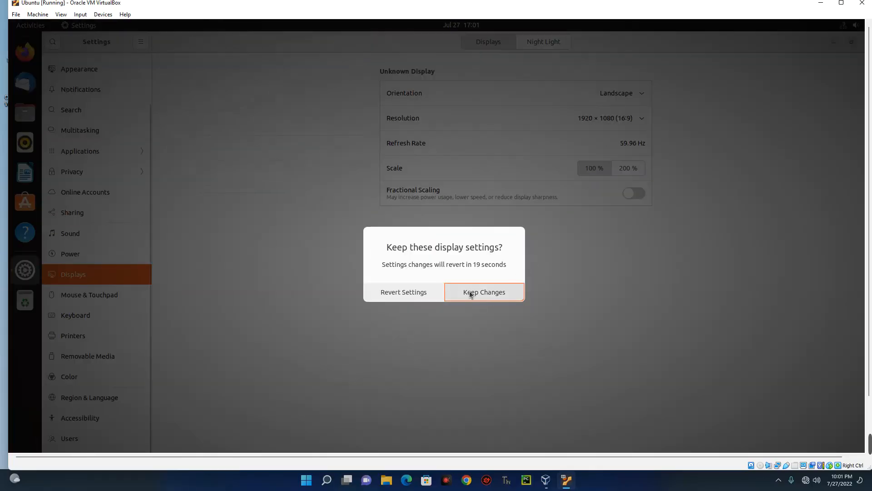
{"action": "left_click", "coordinate": [471, 294]}
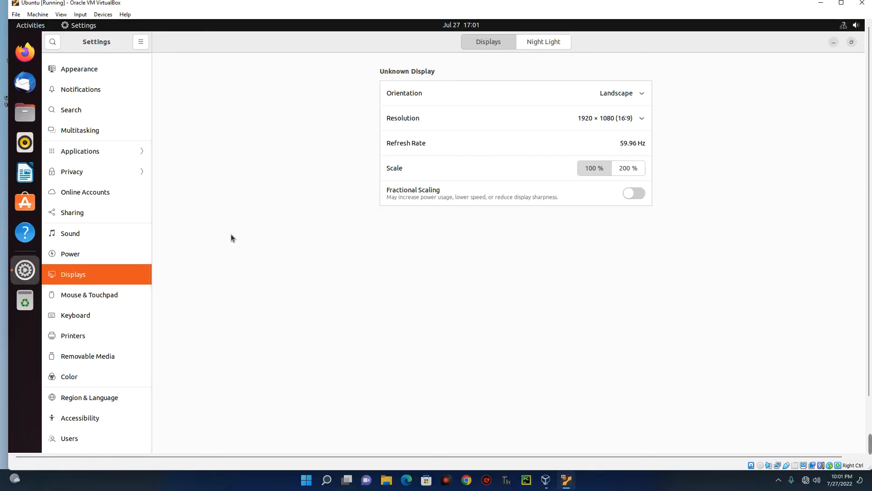